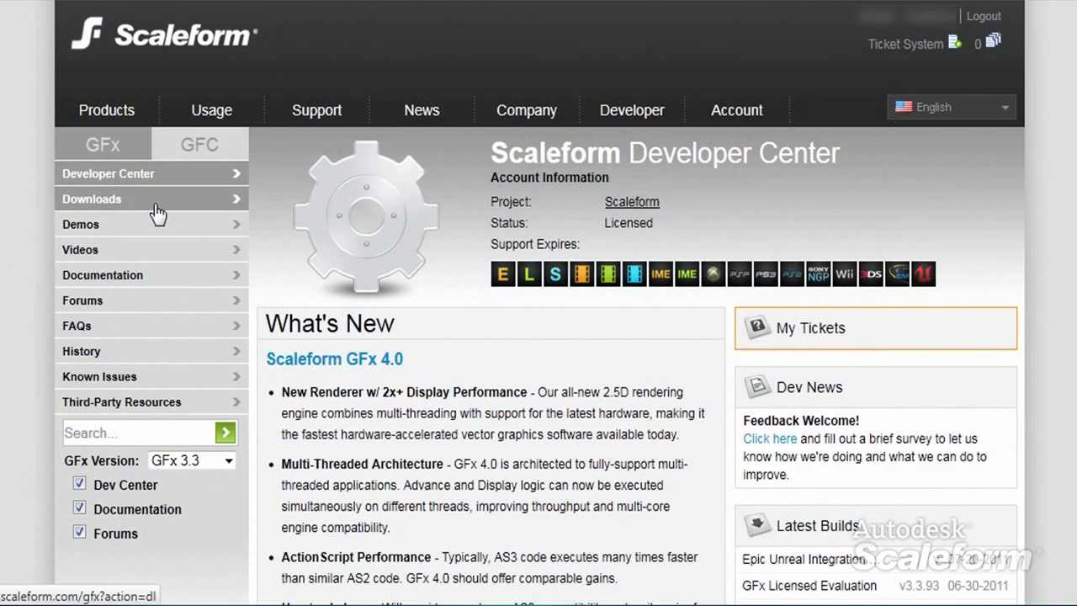
# - Look through the v4.0 downloads page of the developer center, from the GFx packages down to the IME packages and GFx Extras
pyautogui.click(157, 210)
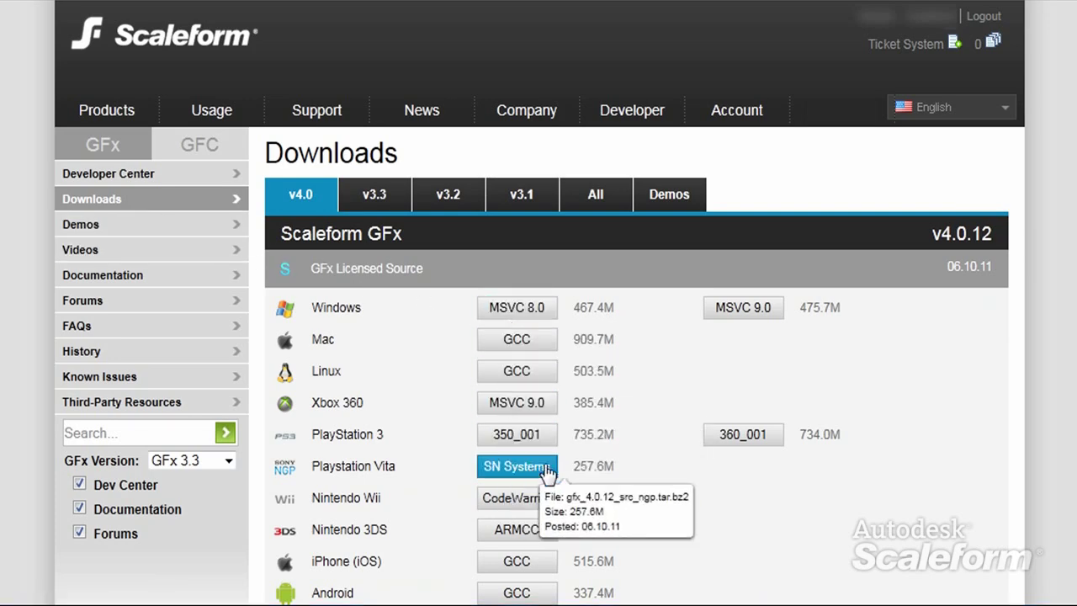
pyautogui.scroll(-10, 538, 336)
pyautogui.scroll(-12, 539, 336)
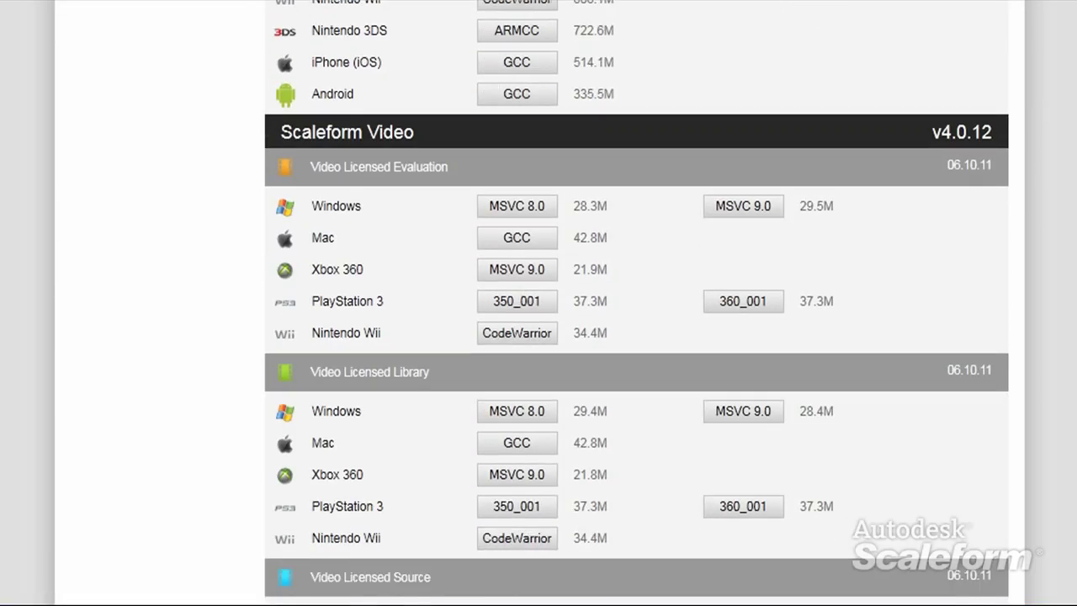
pyautogui.scroll(-3, 1051, 421)
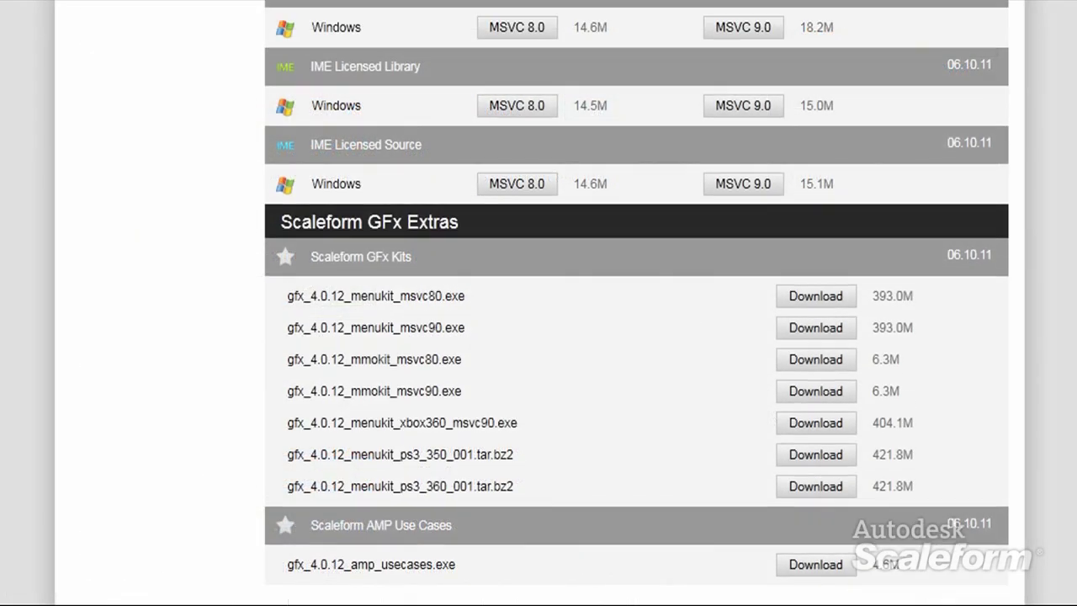
pyautogui.scroll(3, 636, 337)
pyautogui.scroll(2, 309, 277)
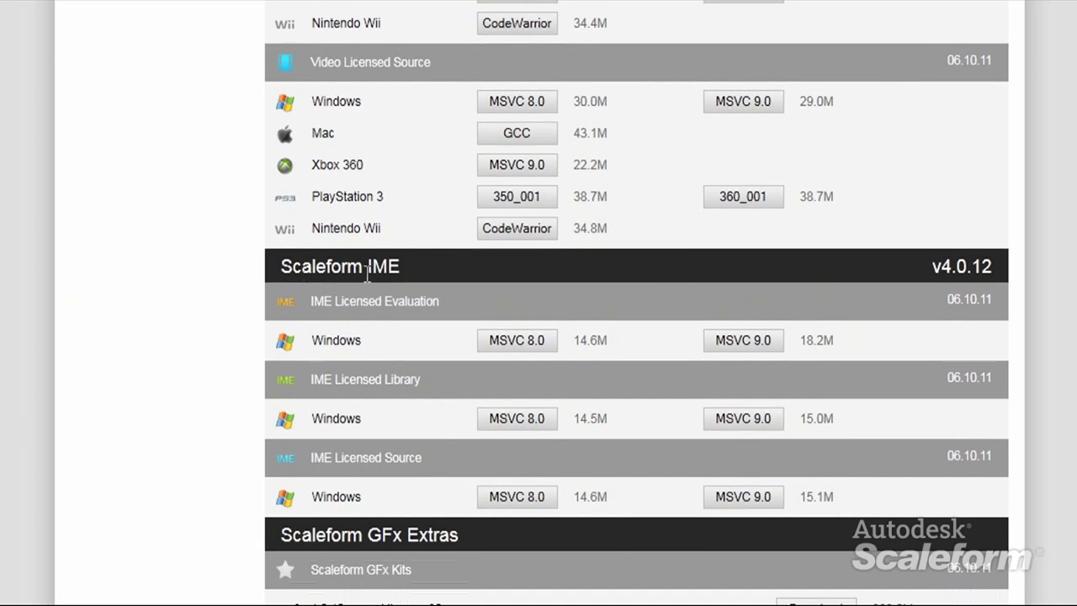
pyautogui.scroll(5, 1038, 300)
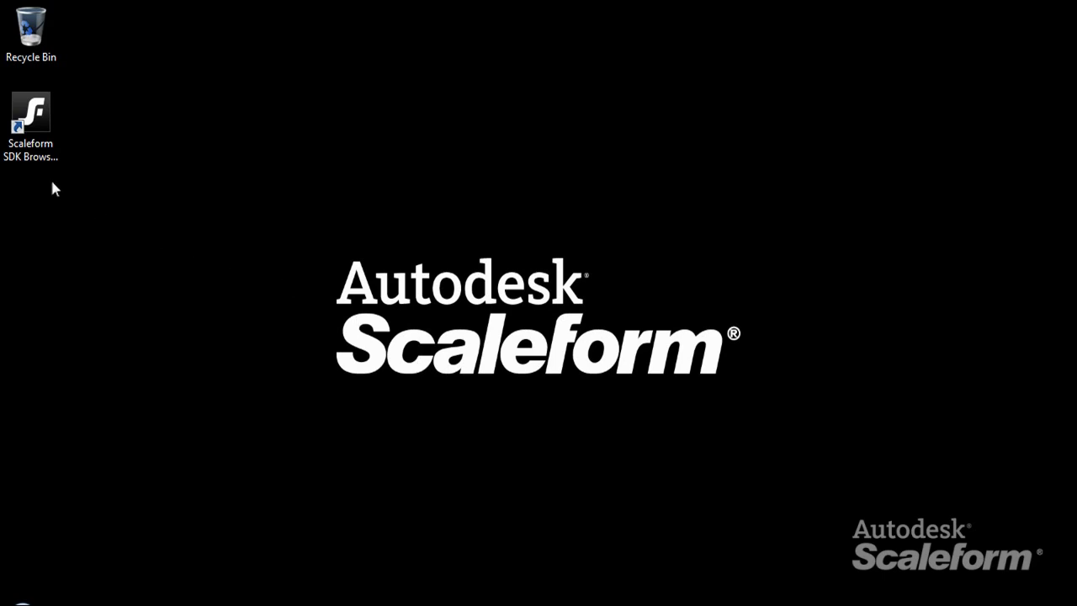
# - Launch the Scaleform SDK Browser 4.0 and reposition its window so it is fully on screen
pyautogui.press('super')
pyautogui.scroll(-2, 67, 457)
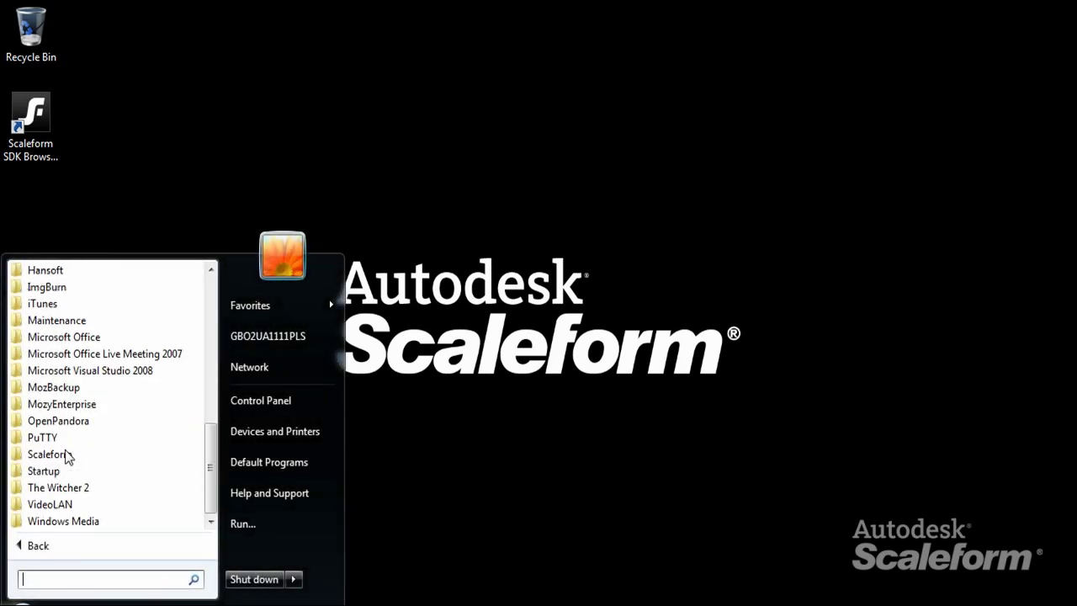
pyautogui.click(67, 455)
pyautogui.click(70, 473)
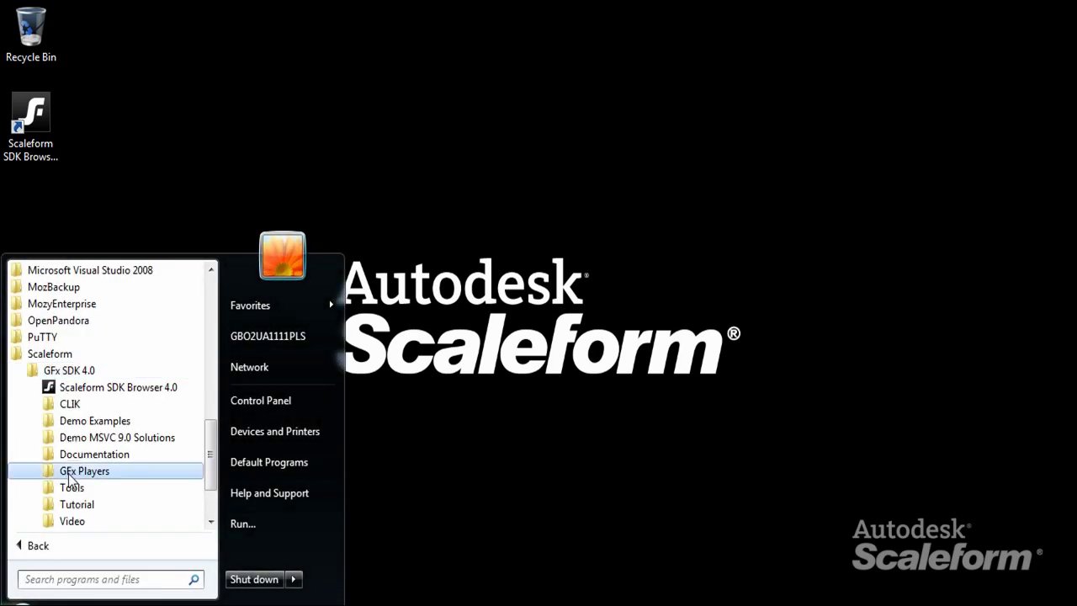
pyautogui.click(139, 398)
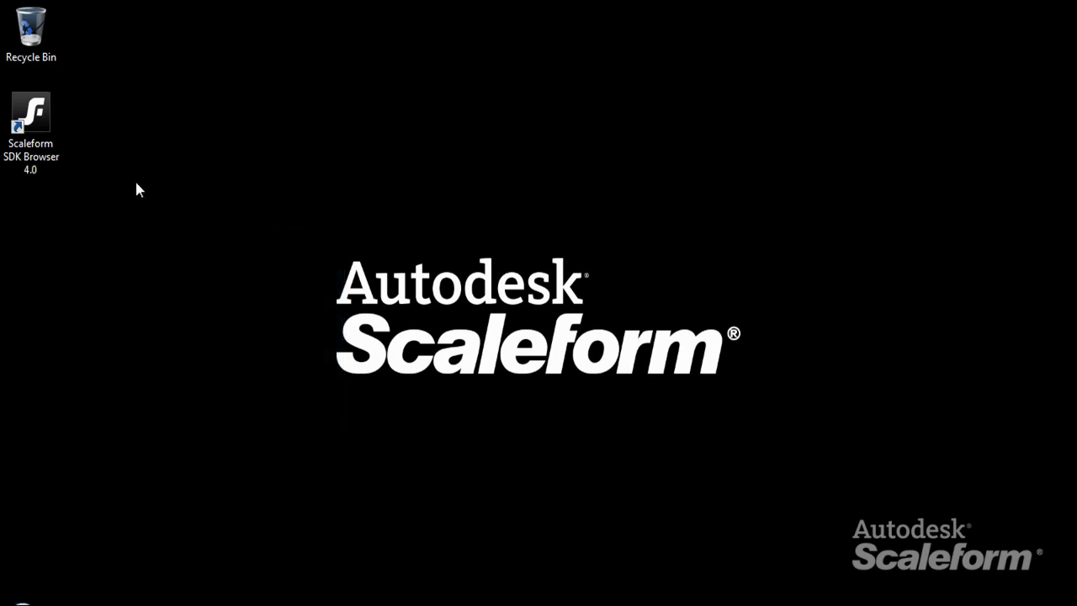
pyautogui.doubleClick(58, 162)
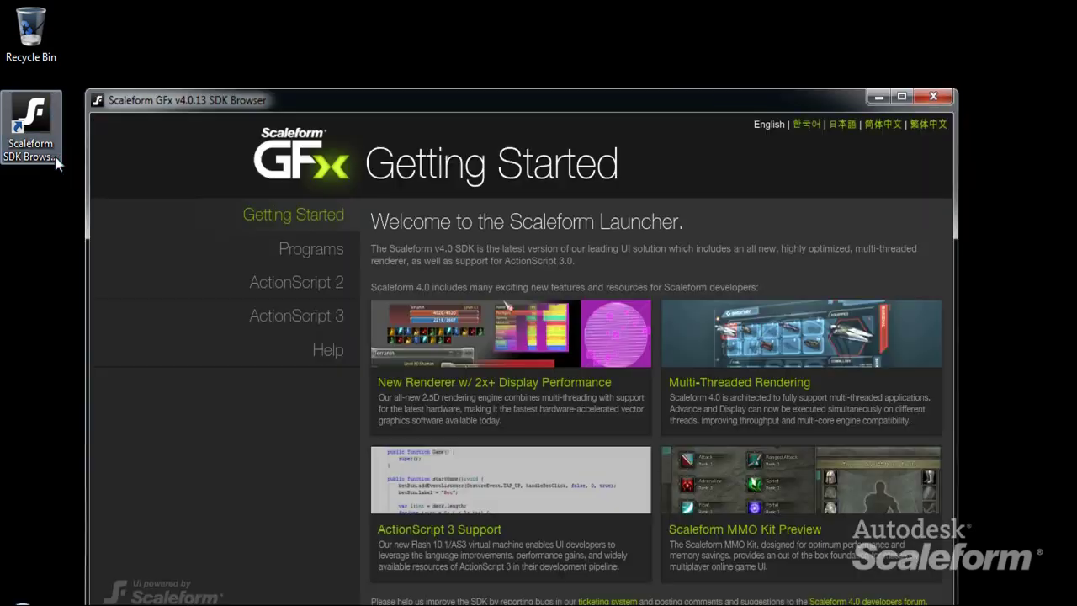
pyautogui.moveTo(252, 100); pyautogui.dragTo(270, 49)
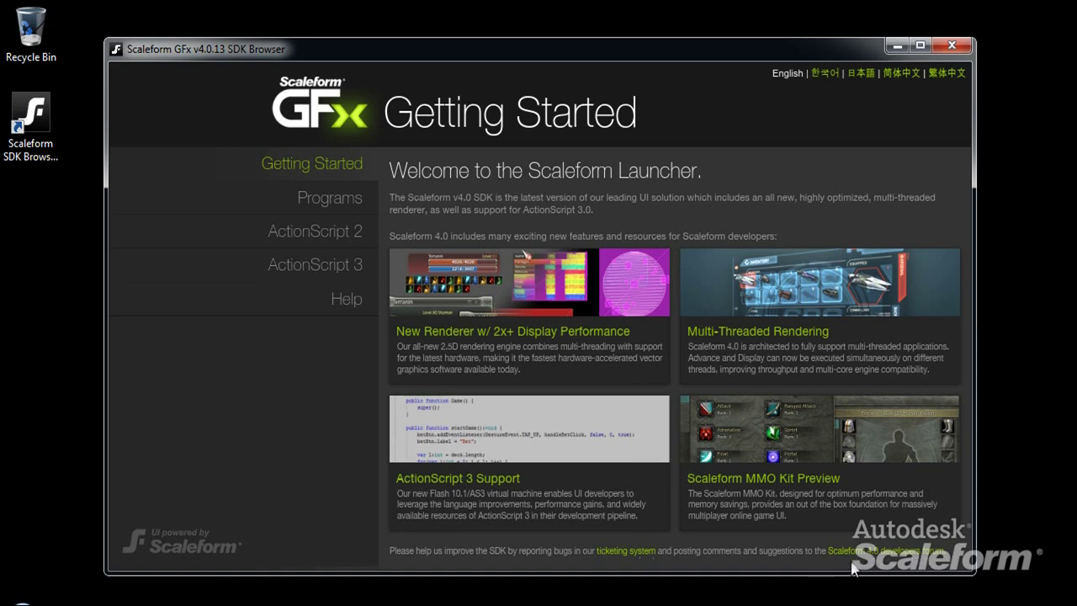
# - Look through the Programs section's players and tools, and the ActionScript 3 section's samples, kits and CLIK AS3 page
pyautogui.click(323, 207)
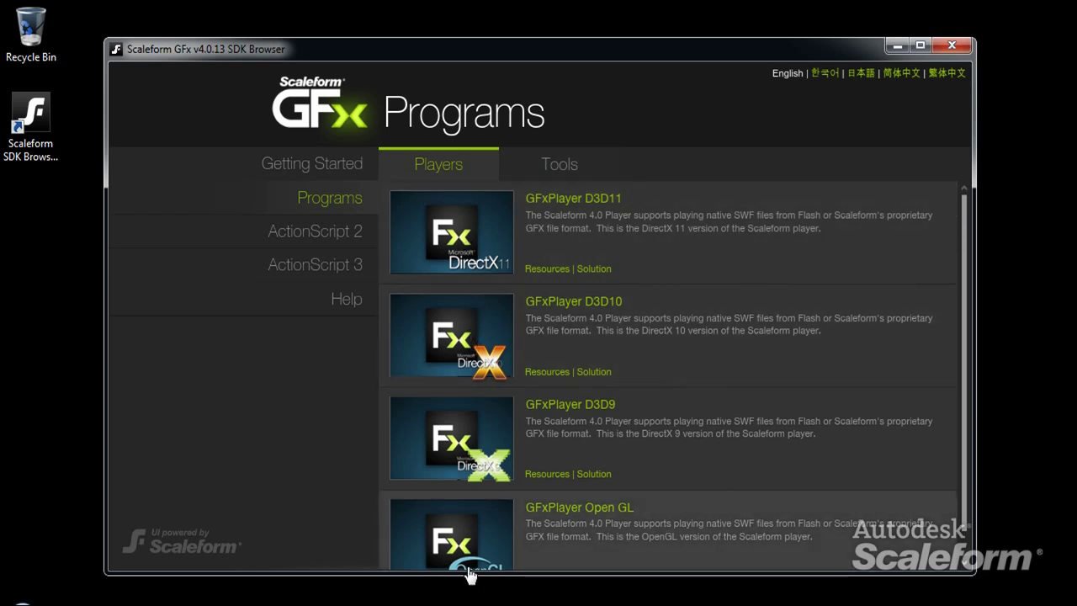
pyautogui.click(559, 161)
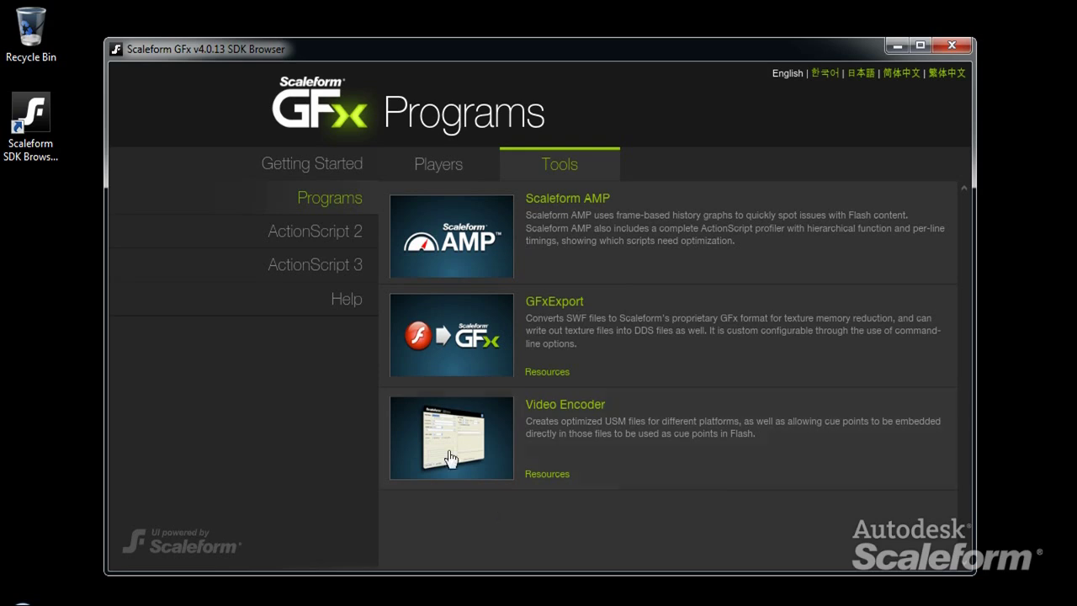
pyautogui.click(363, 235)
pyautogui.click(361, 266)
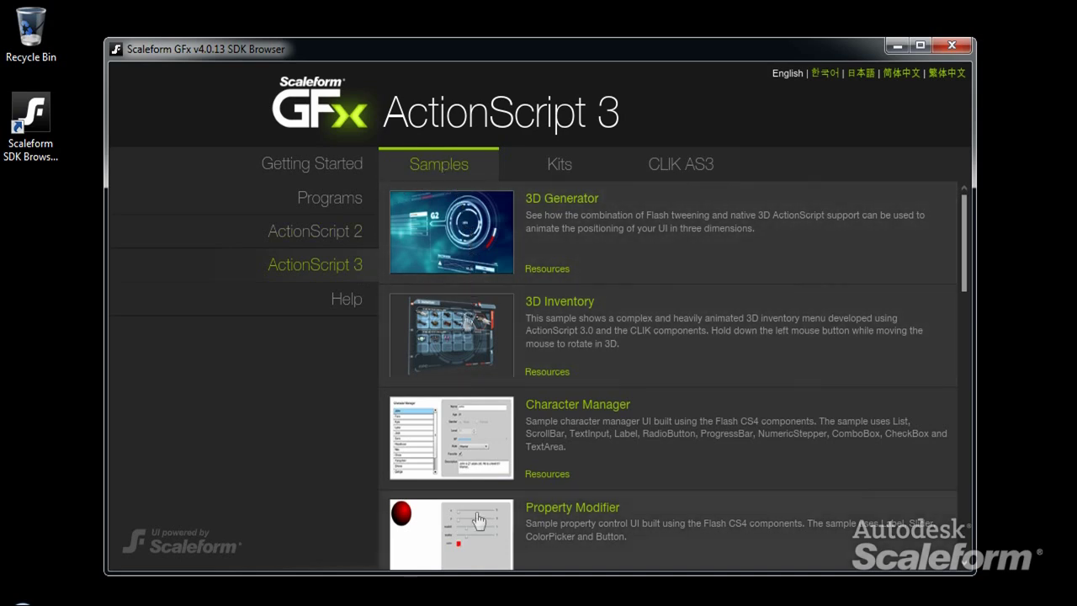
pyautogui.click(562, 166)
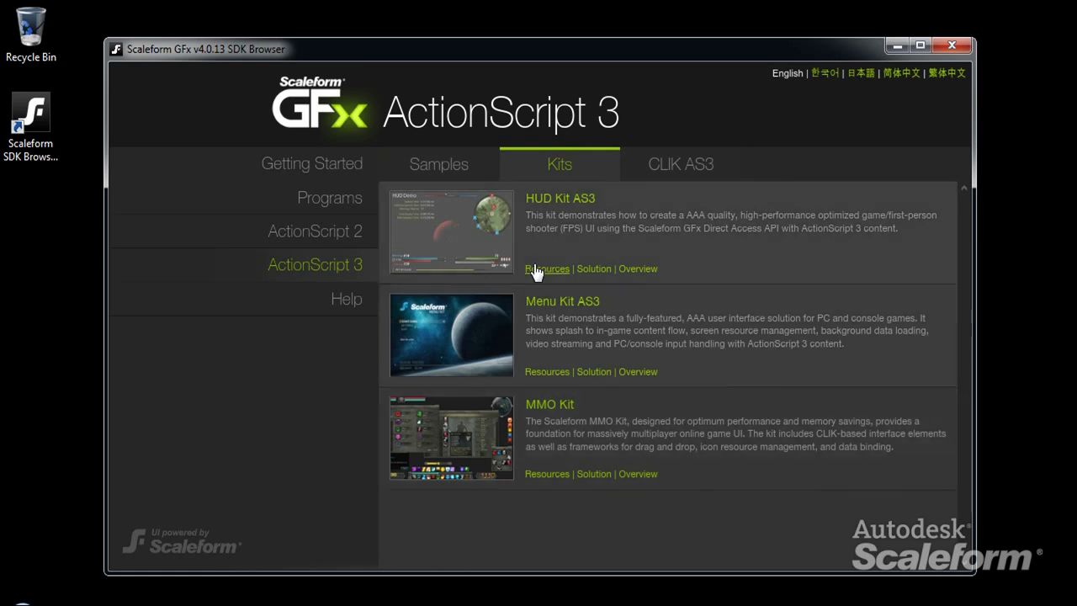
pyautogui.click(654, 168)
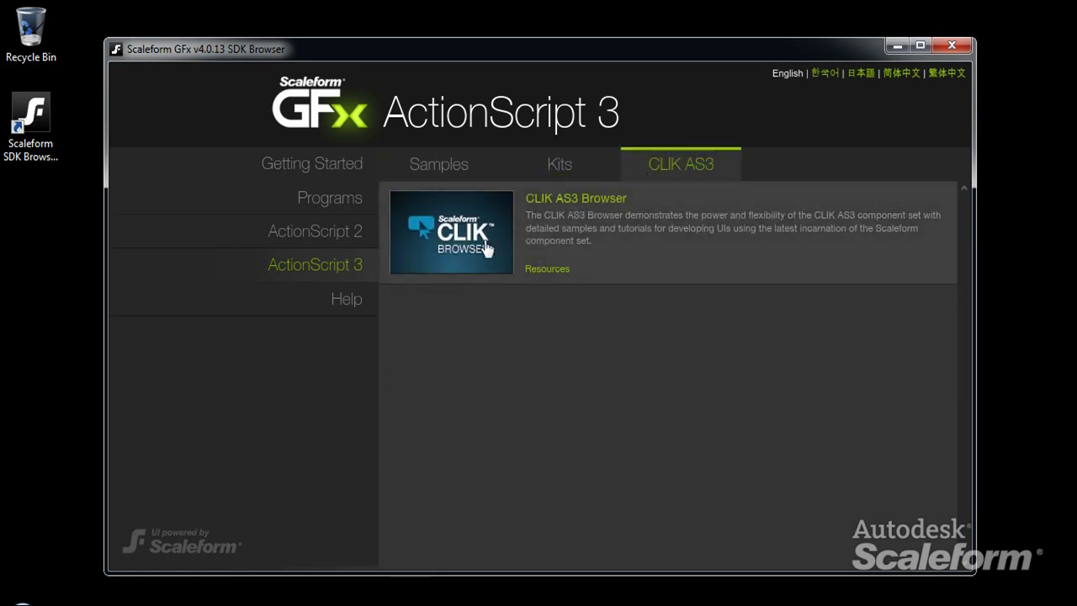
# - Compare the CLIK Widgets of ActionScript 2 with the CLIK AS3 page of ActionScript 3, and view the Help section
pyautogui.click(335, 232)
pyautogui.click(665, 166)
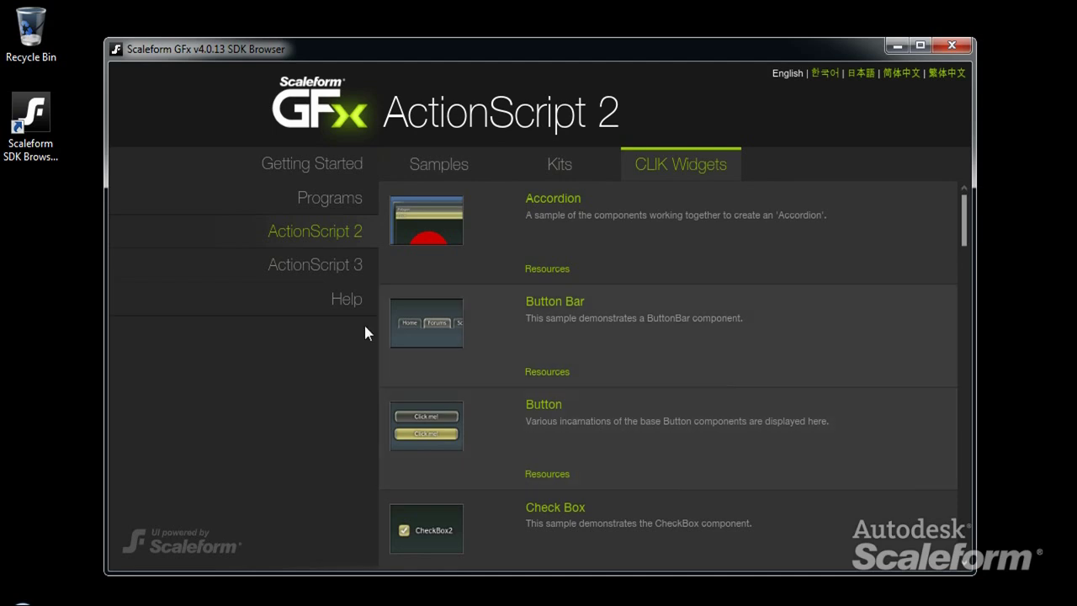
pyautogui.click(330, 267)
pyautogui.click(650, 167)
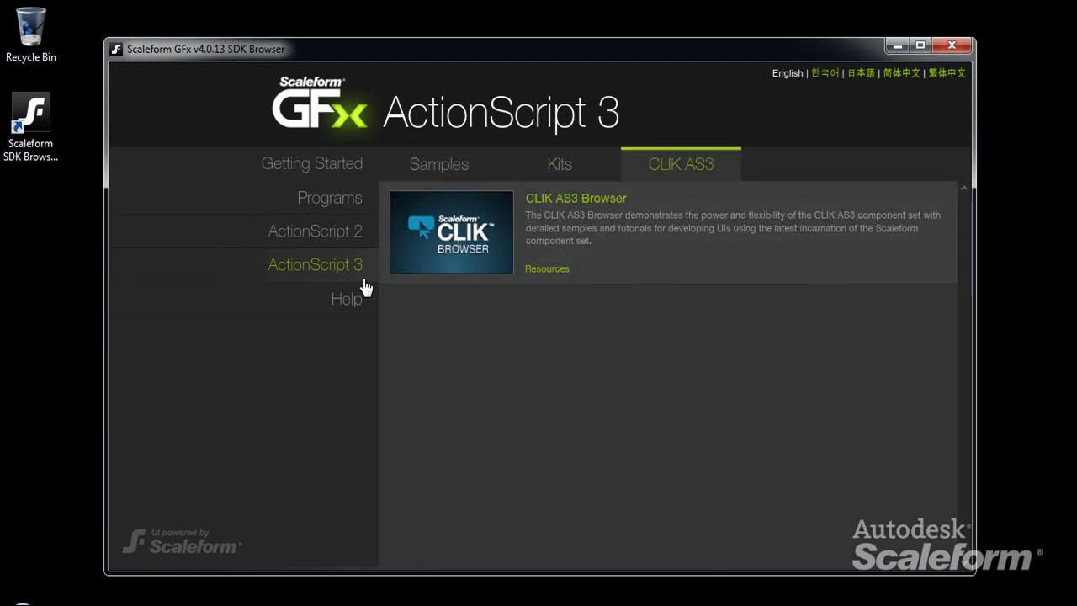
pyautogui.click(330, 311)
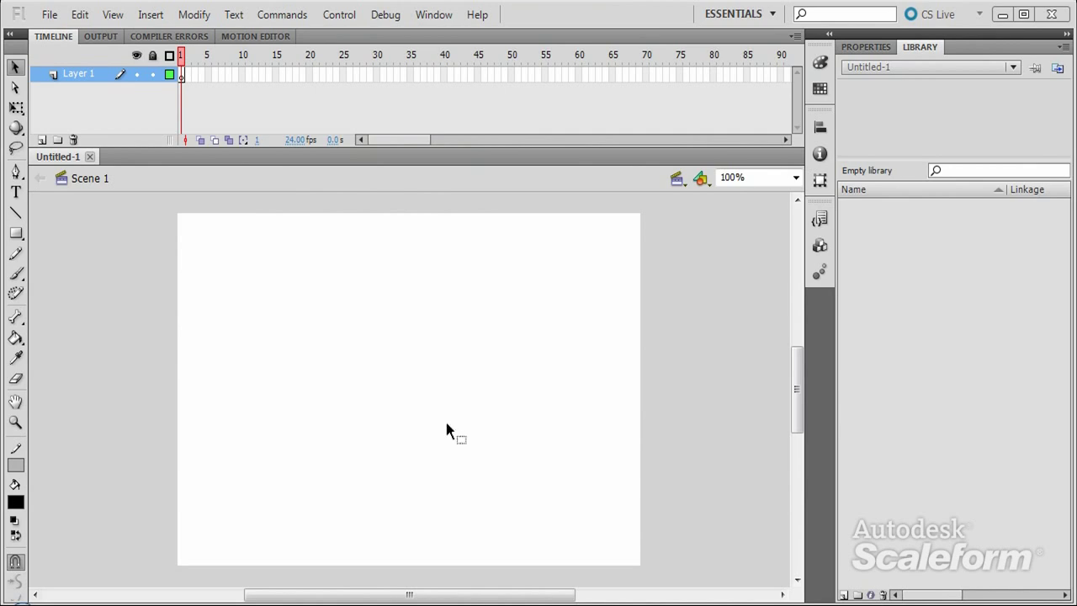
# - In Flash Professional, open the ActionScript 2.0 settings from the ActionScript category of the preferences
pyautogui.click(81, 15)
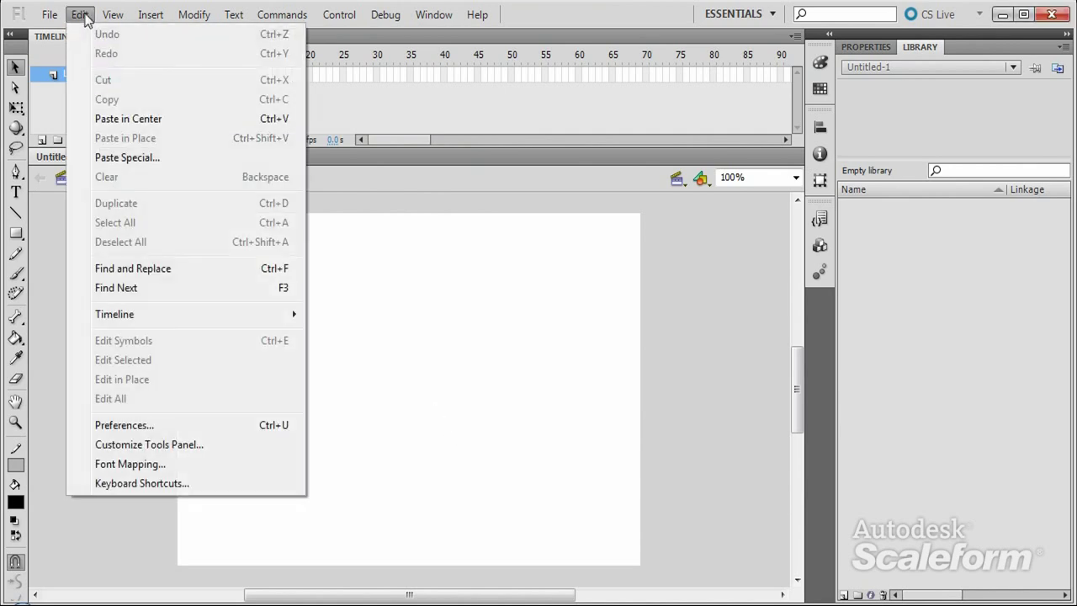
pyautogui.click(134, 427)
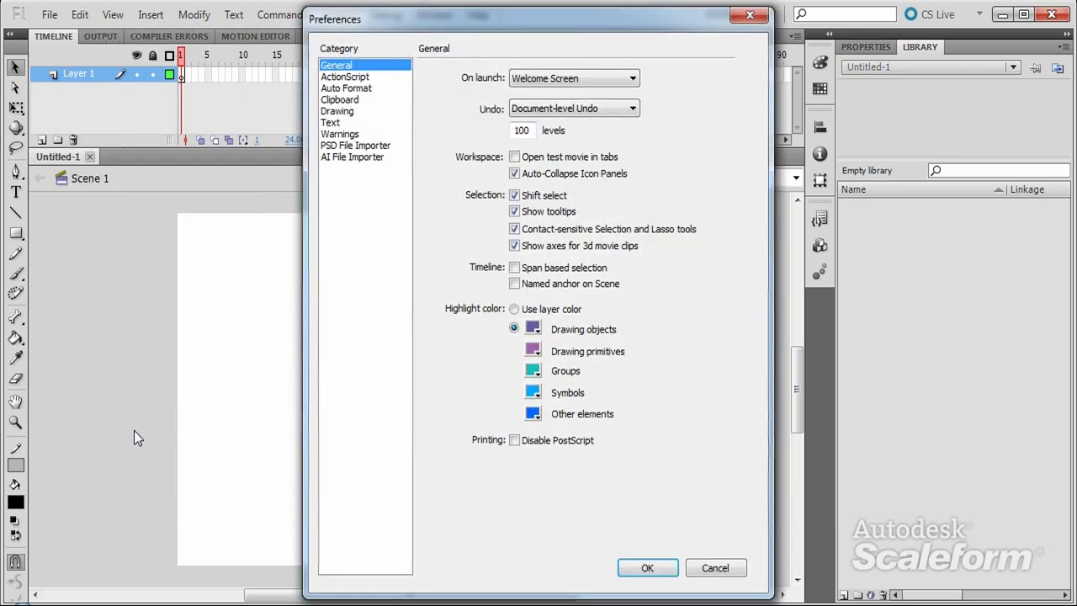
pyautogui.click(356, 78)
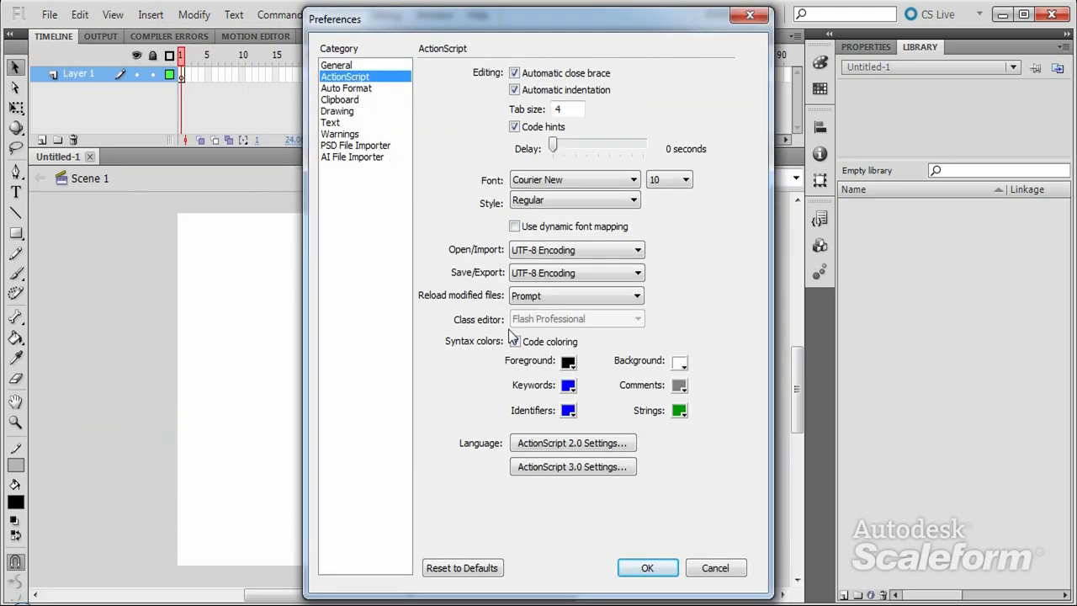
pyautogui.click(595, 452)
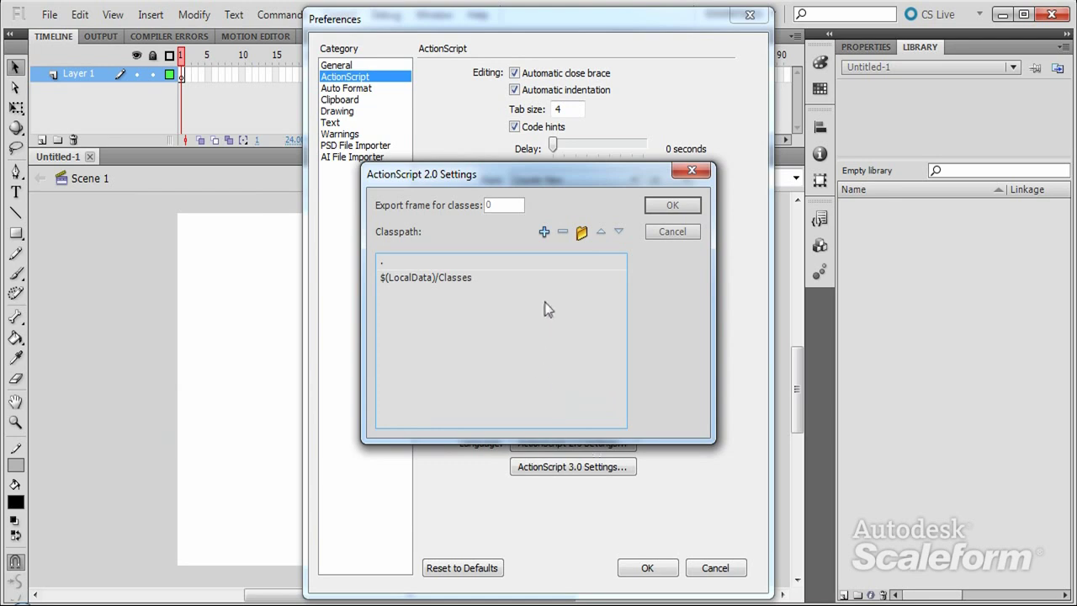
# - Add C:\Program Files (x86)\Scaleform\GFx SDK 4.0\Resources\AS2\CLIK to the ActionScript 2.0 classpath, placed above $(LocalData)/Classes
pyautogui.click(544, 233)
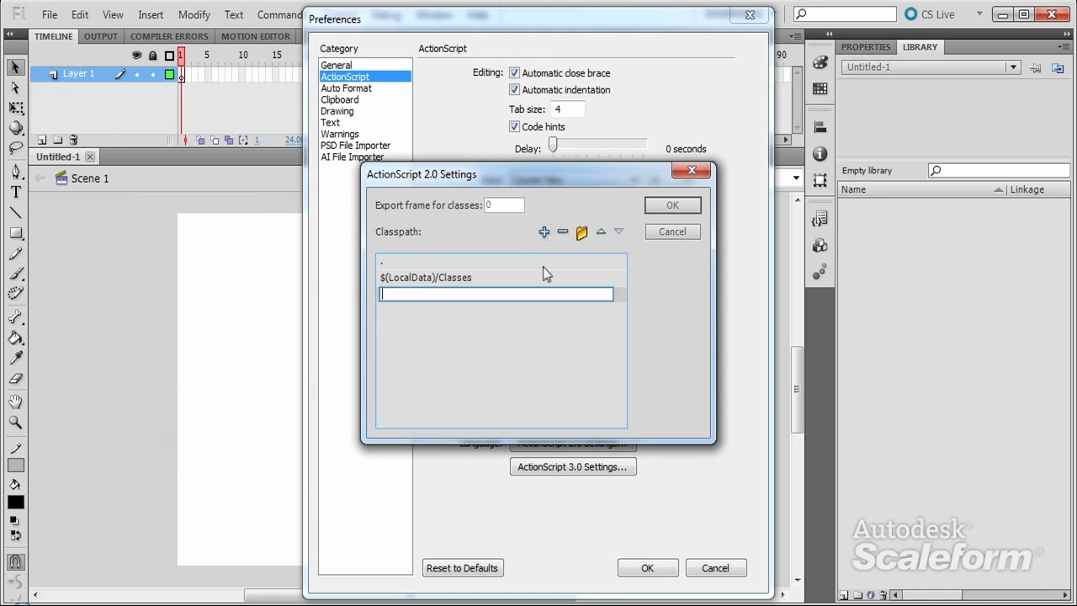
pyautogui.click(583, 233)
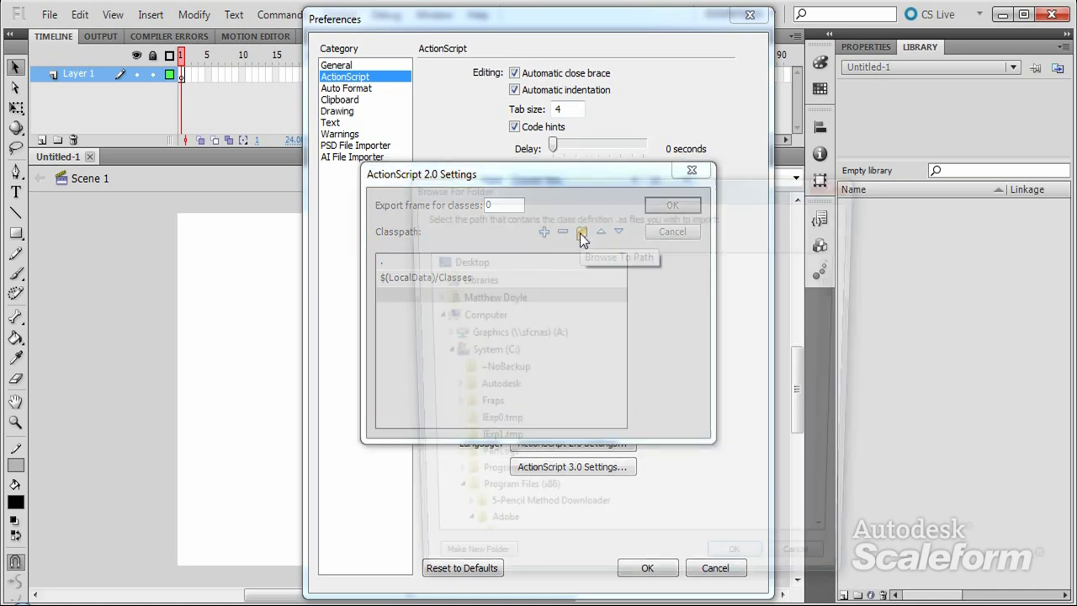
pyautogui.moveTo(562, 183); pyautogui.dragTo(501, 106)
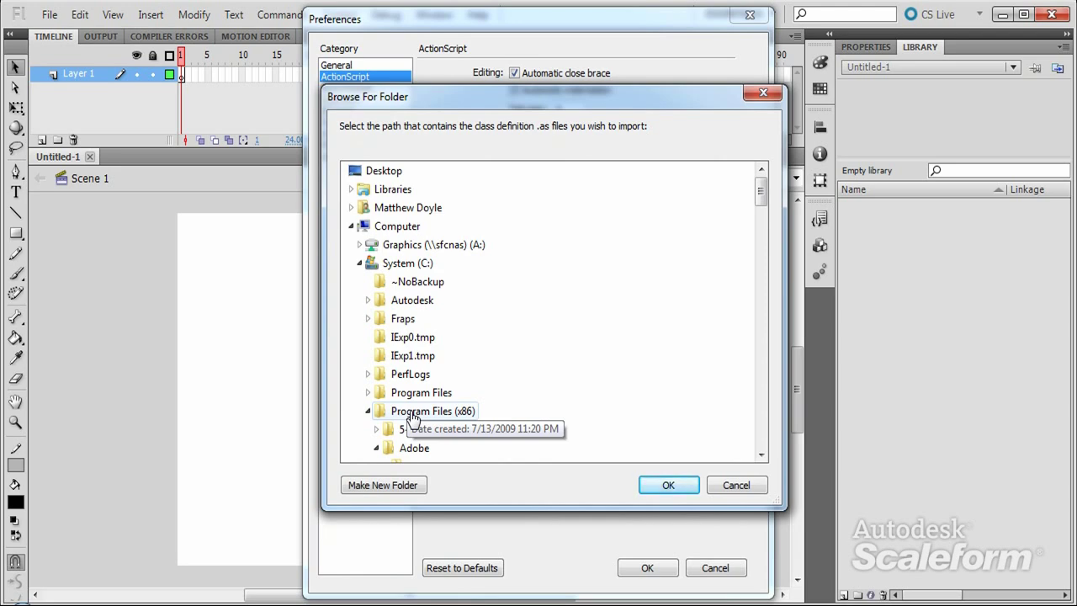
pyautogui.click(376, 448)
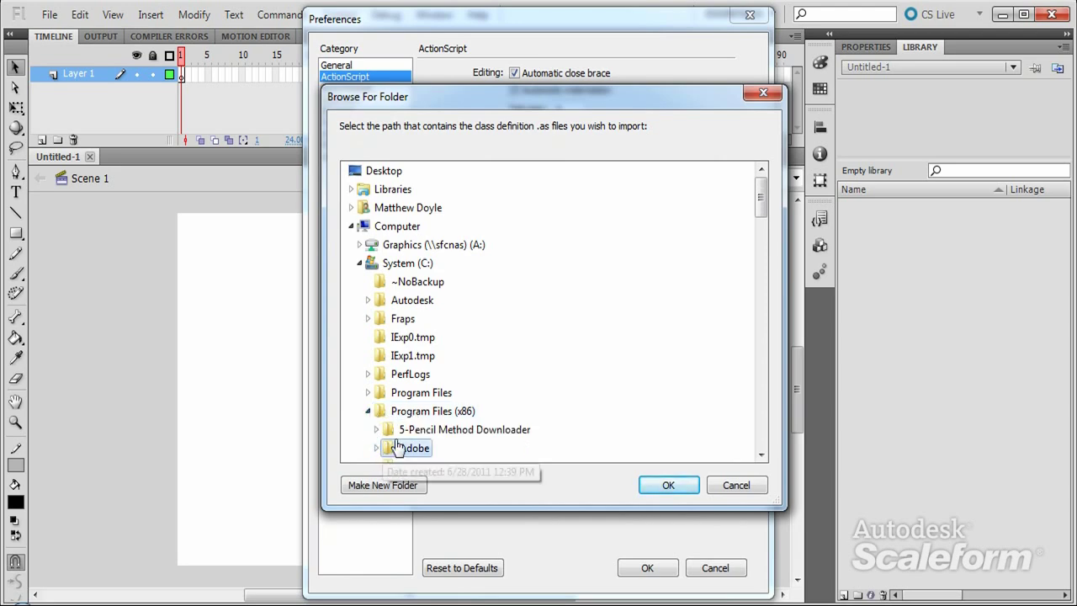
pyautogui.scroll(-16, 397, 446)
pyautogui.scroll(-3, 421, 429)
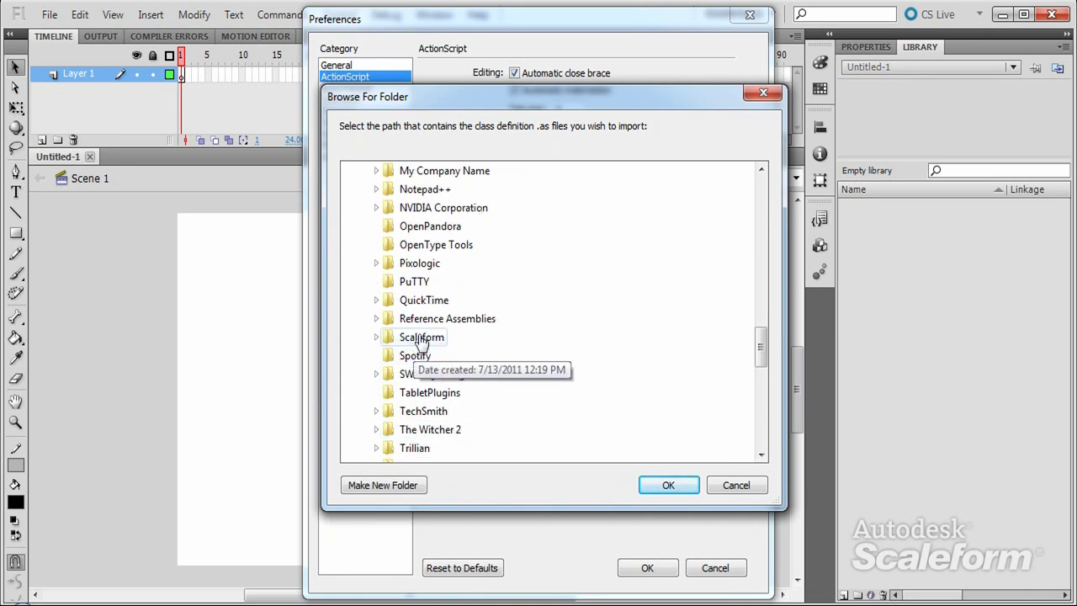
pyautogui.click(376, 336)
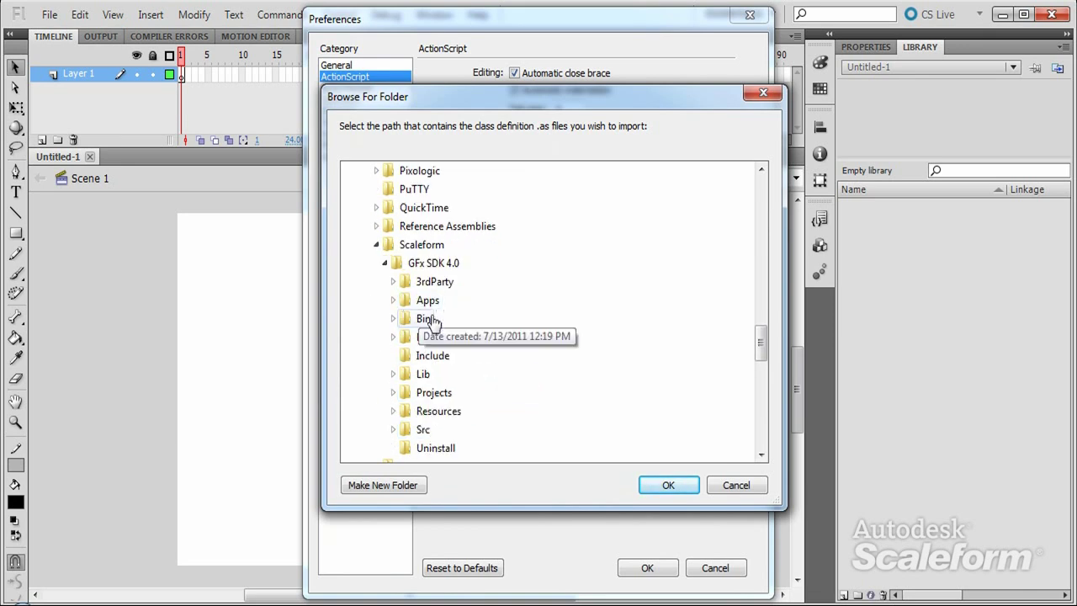
pyautogui.click(393, 411)
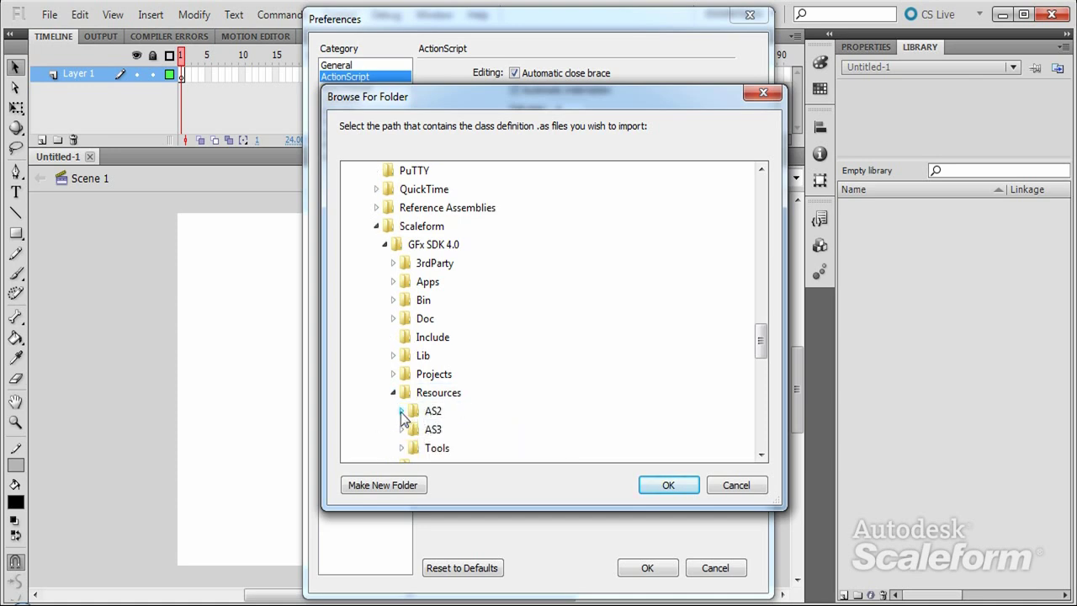
pyautogui.click(403, 411)
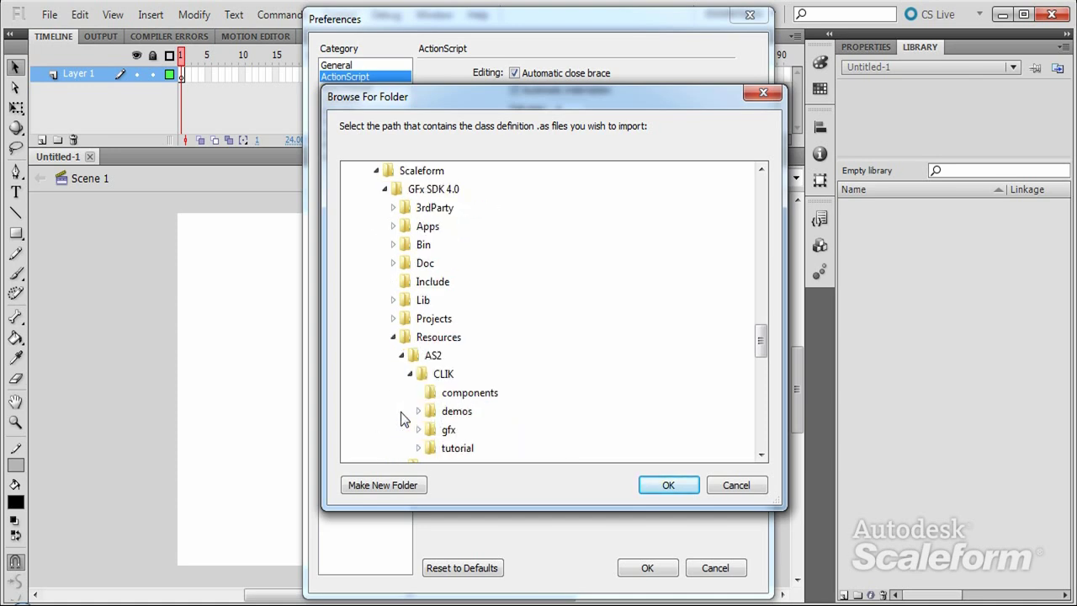
pyautogui.click(443, 374)
pyautogui.click(668, 484)
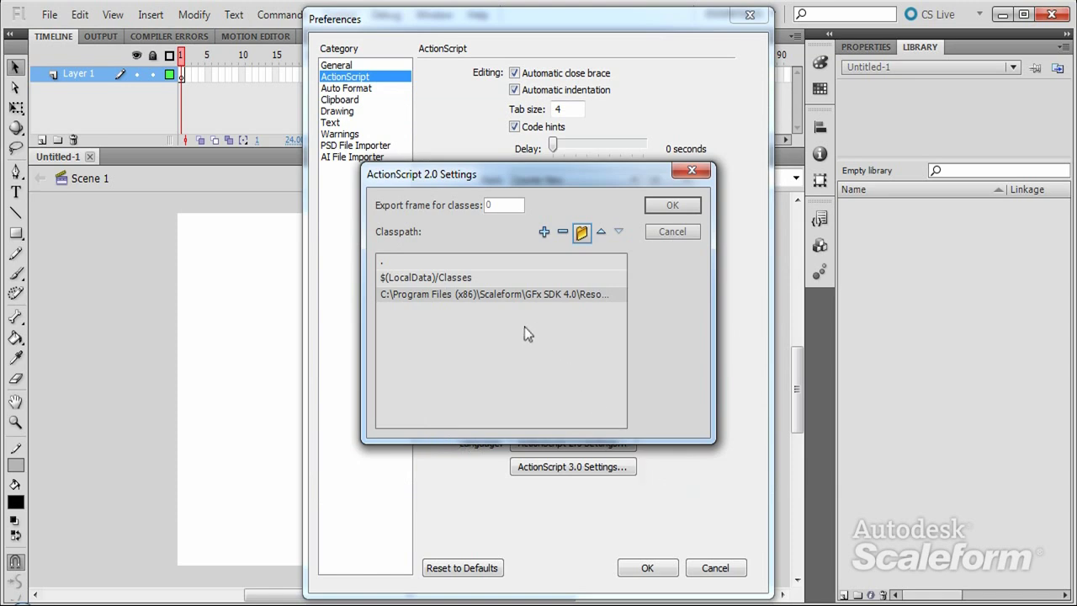
pyautogui.click(602, 234)
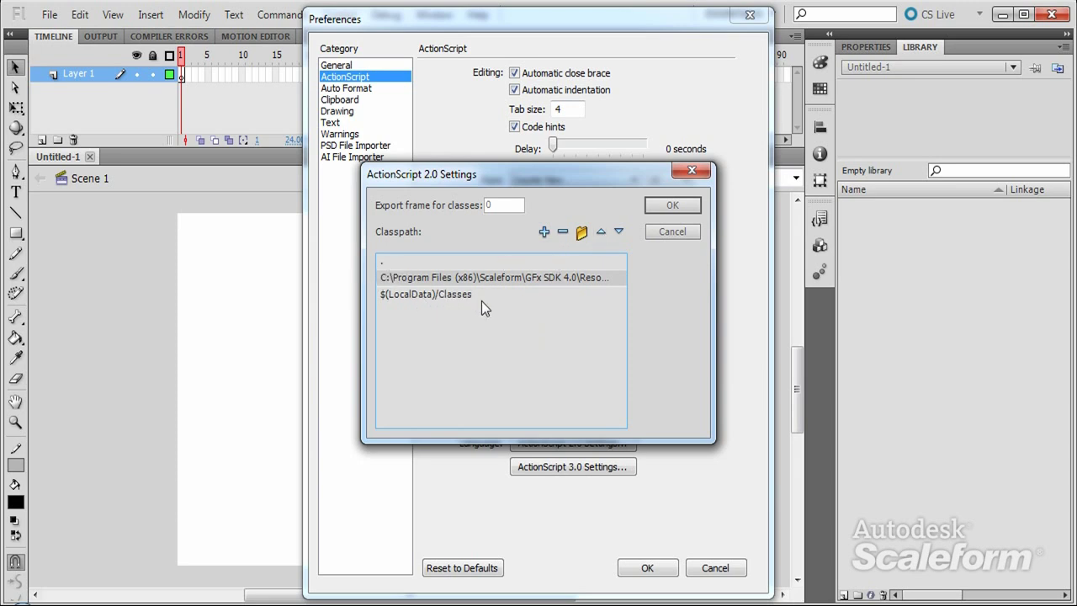
pyautogui.click(671, 205)
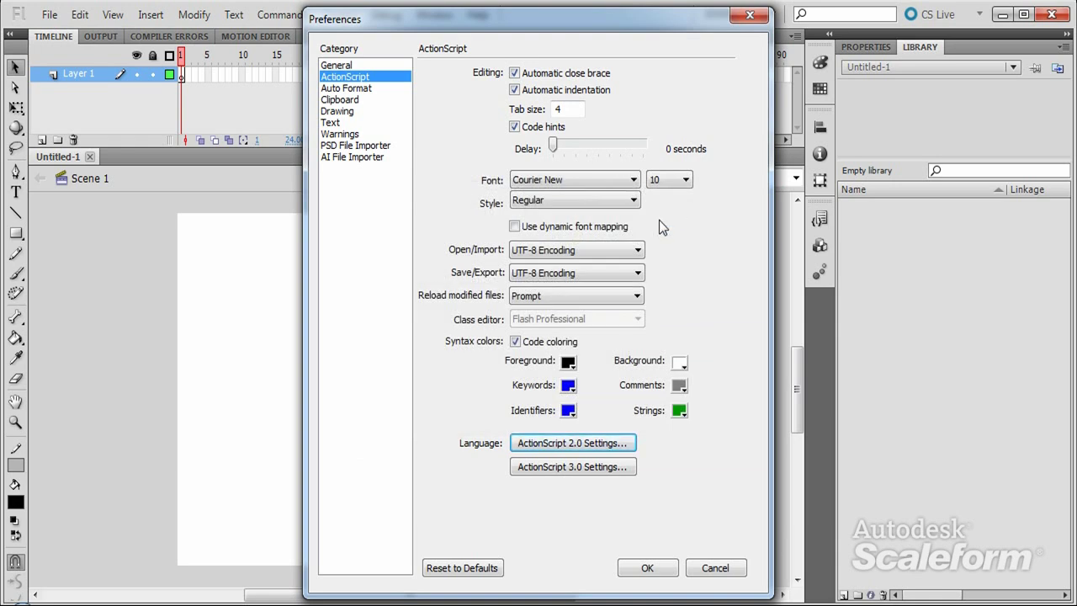
# - Add C:\Program Files (x86)\Scaleform\GFx SDK 4.0\Resources\AS3\CLIK to the ActionScript 3.0 source path and save the preferences
pyautogui.click(571, 469)
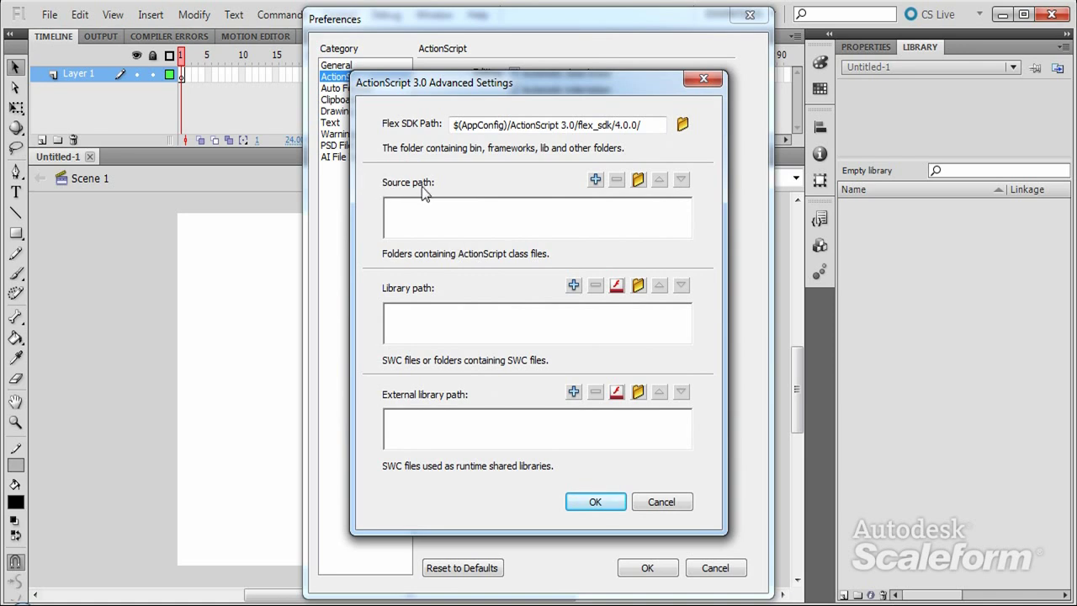
pyautogui.click(596, 180)
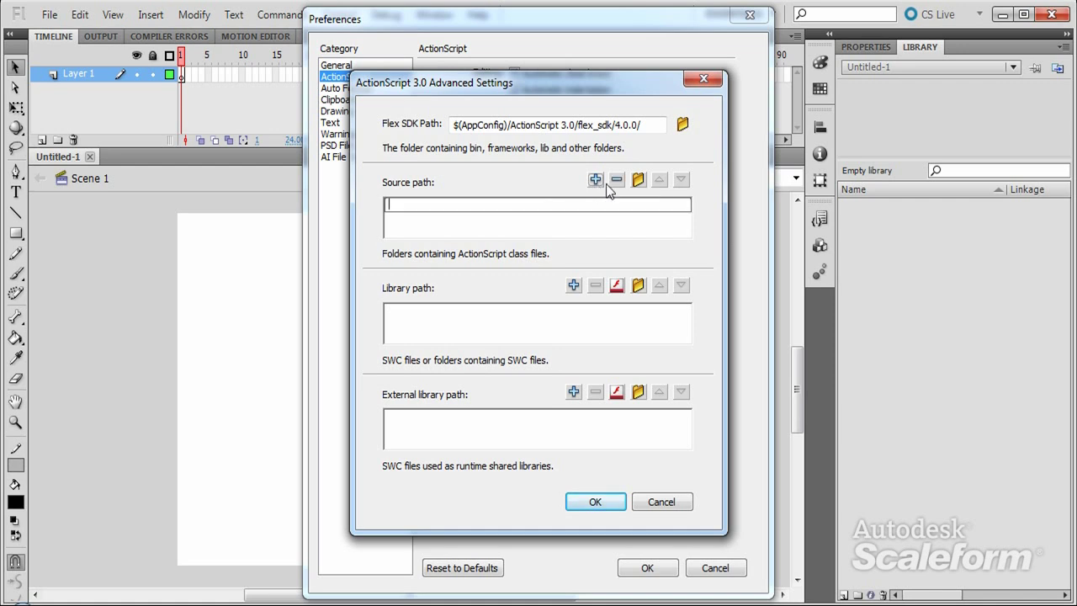
pyautogui.click(639, 180)
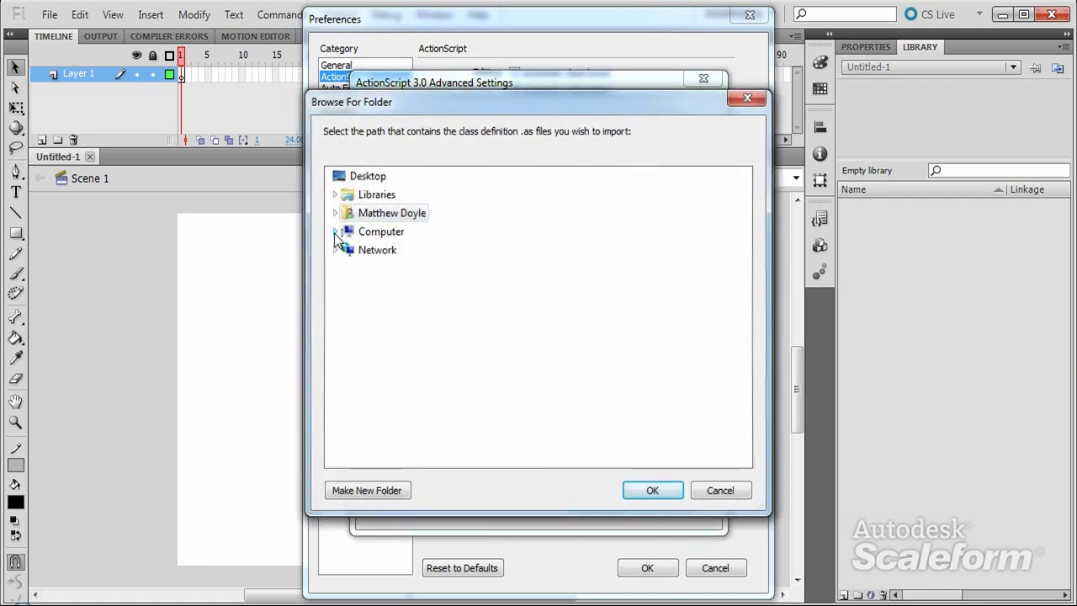
pyautogui.click(335, 232)
pyautogui.click(343, 269)
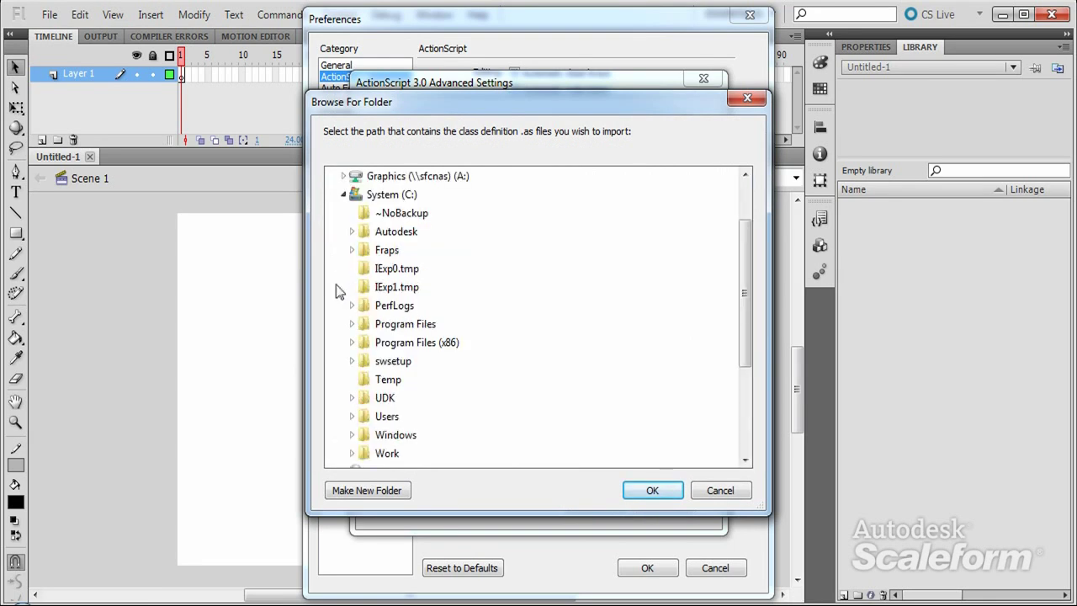
pyautogui.click(352, 342)
pyautogui.scroll(-10, 350, 346)
pyautogui.scroll(-4, 354, 345)
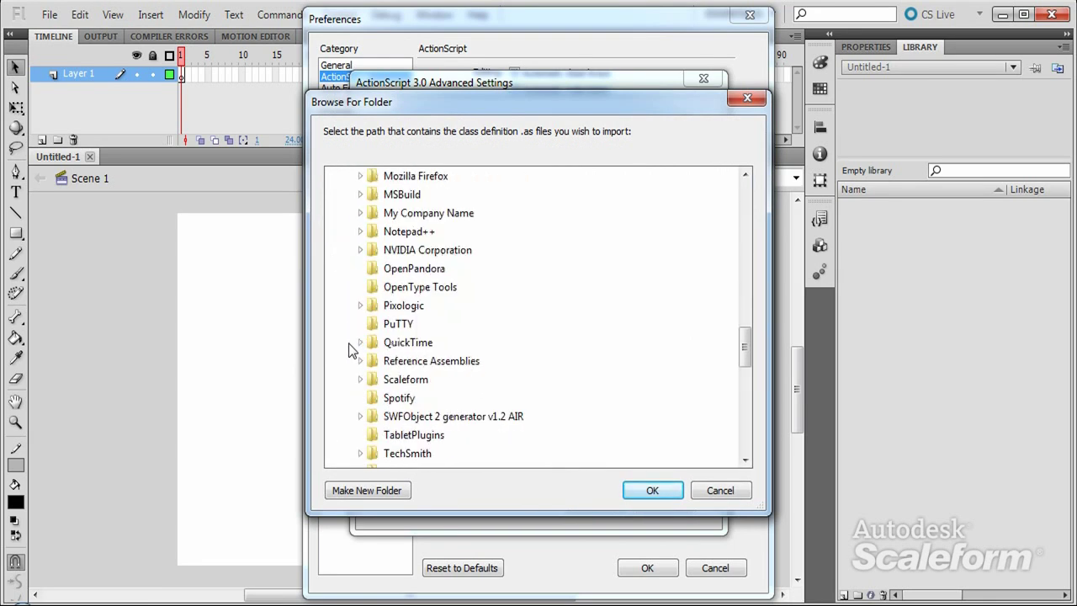
pyautogui.click(360, 381)
pyautogui.click(377, 416)
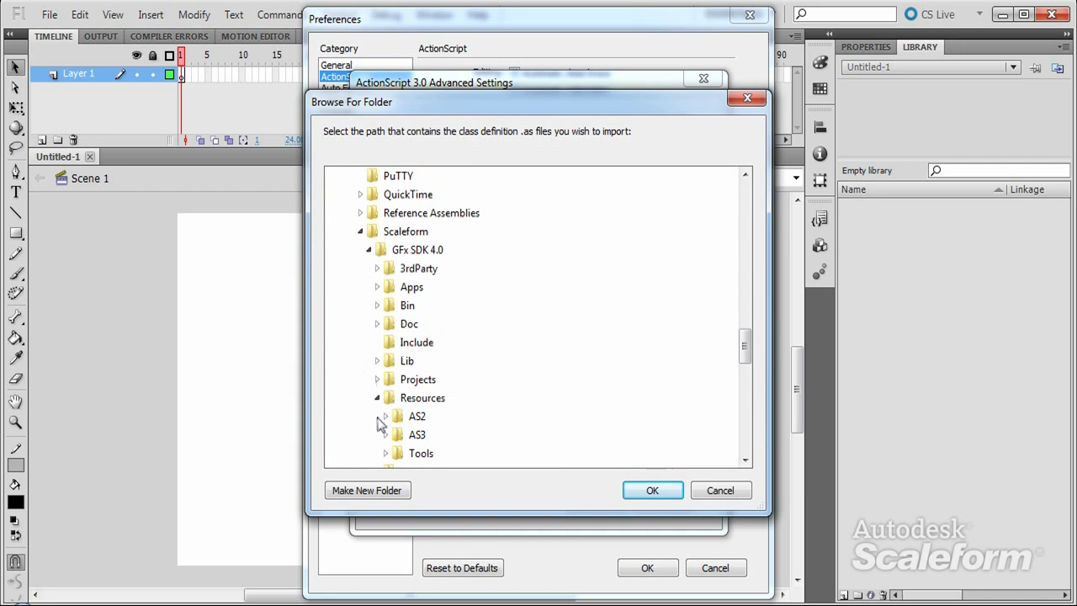
pyautogui.click(385, 434)
pyautogui.click(430, 413)
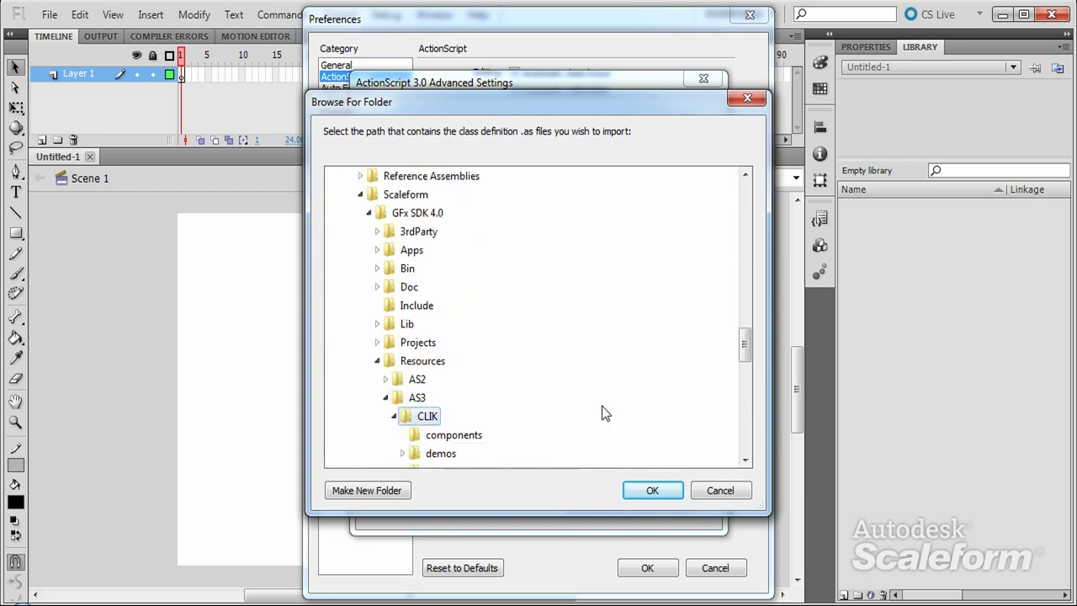
pyautogui.click(652, 491)
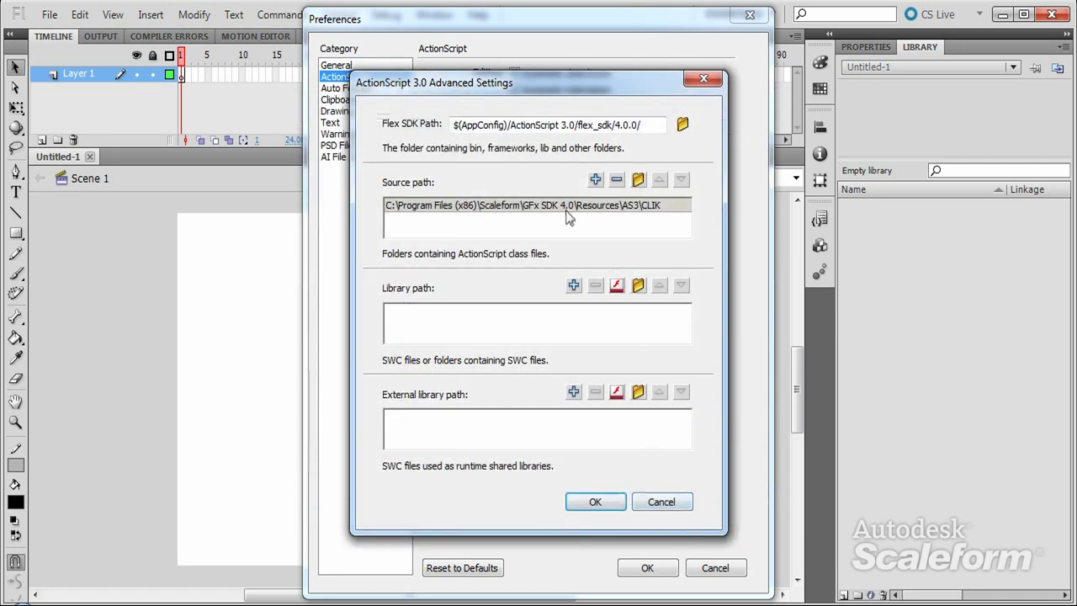
pyautogui.click(594, 502)
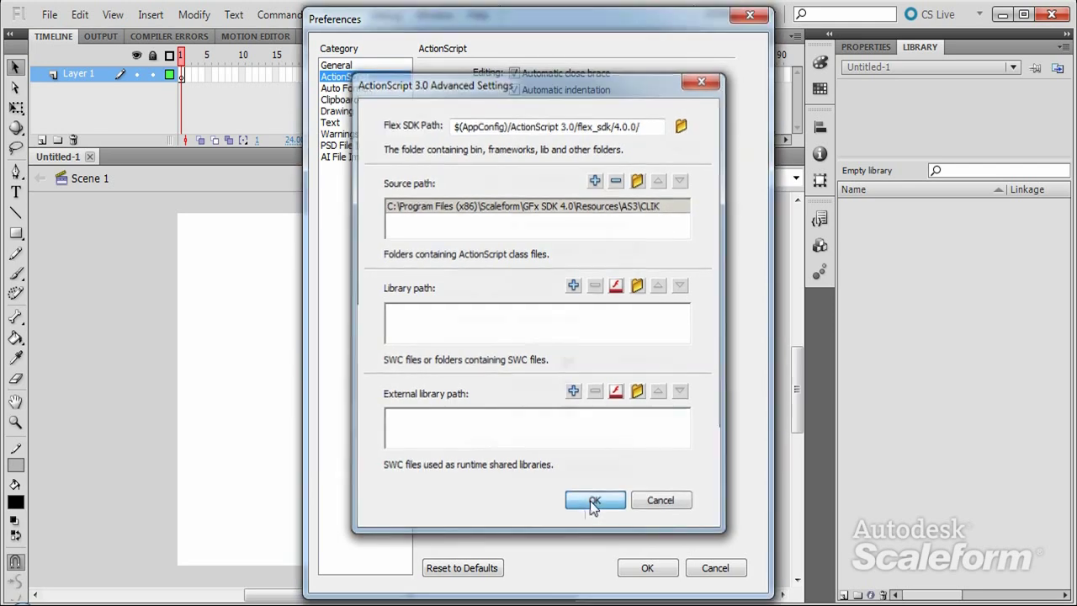
pyautogui.click(646, 566)
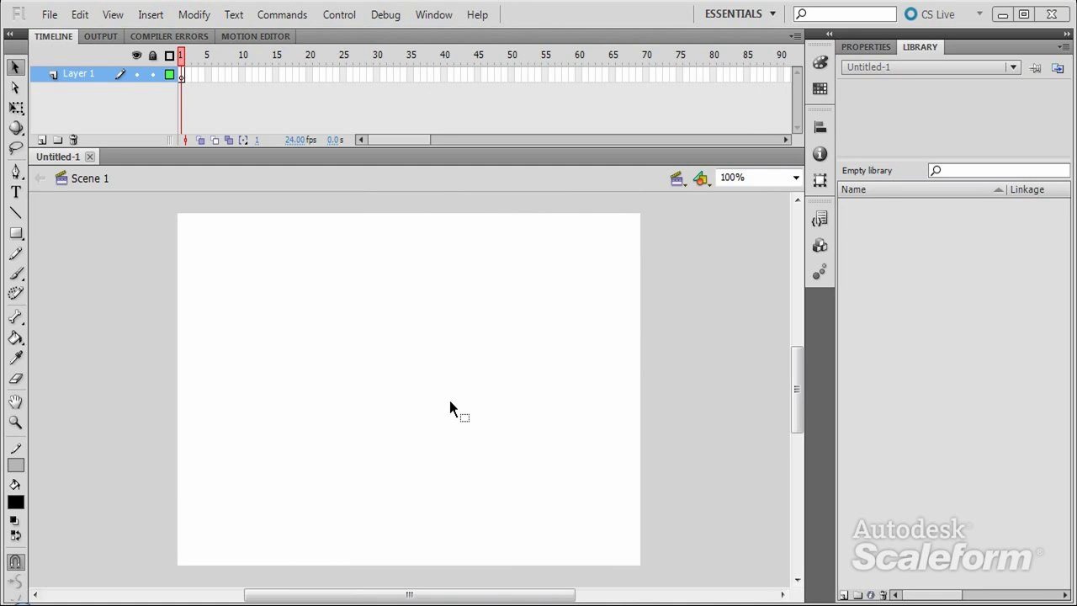
# - Install Scaleform Extensions.mxp from the GFx SDK 4.0 Resources\Tools folder with Adobe Extension Manager, accepting the disclaimer, then close the manager
pyautogui.click(477, 17)
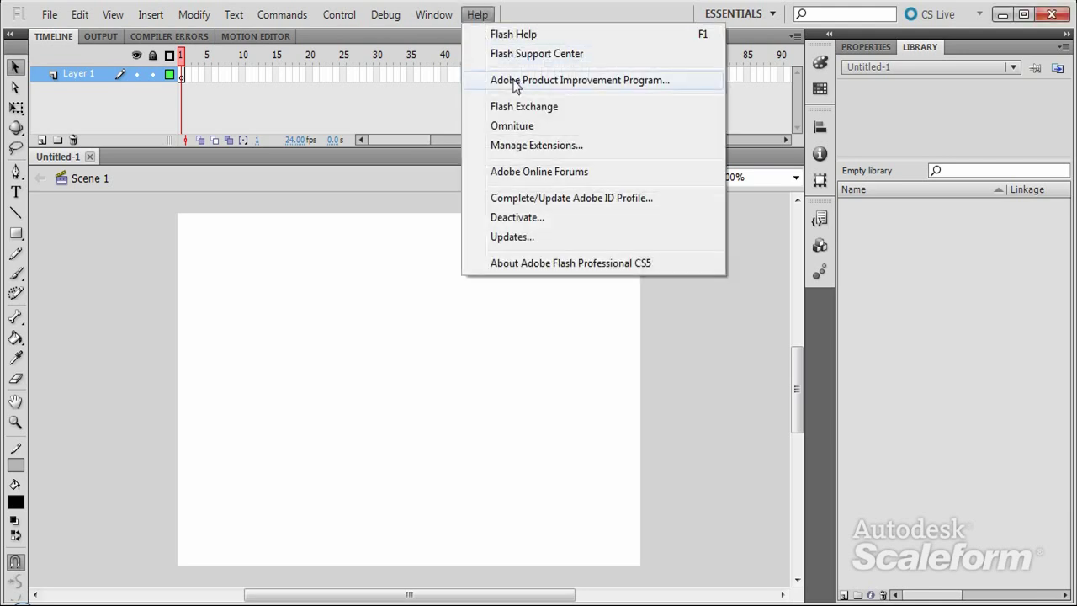
pyautogui.click(554, 148)
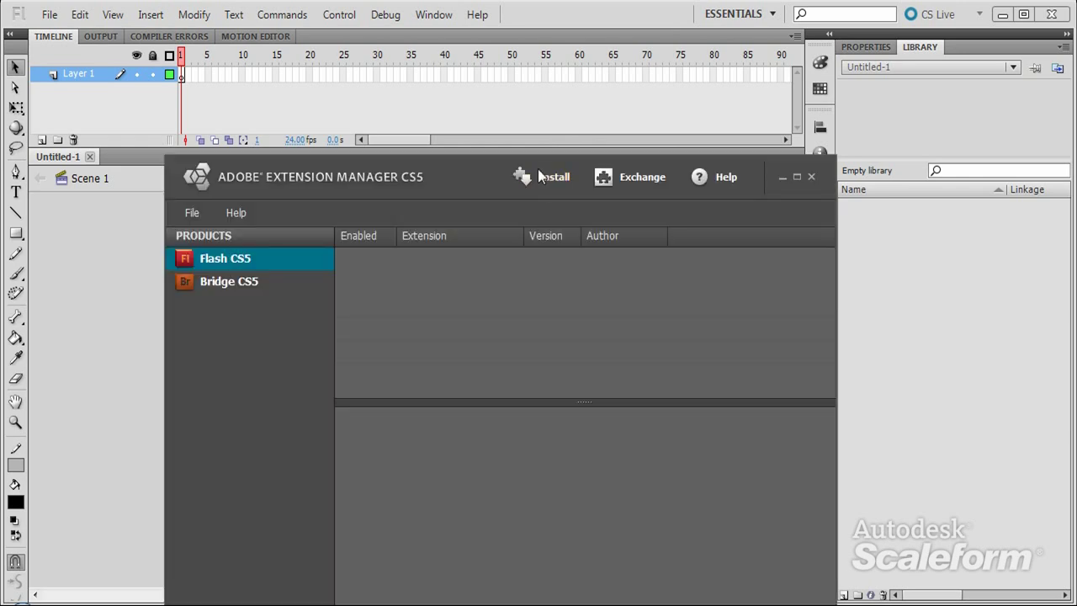
pyautogui.moveTo(471, 166); pyautogui.dragTo(467, 75)
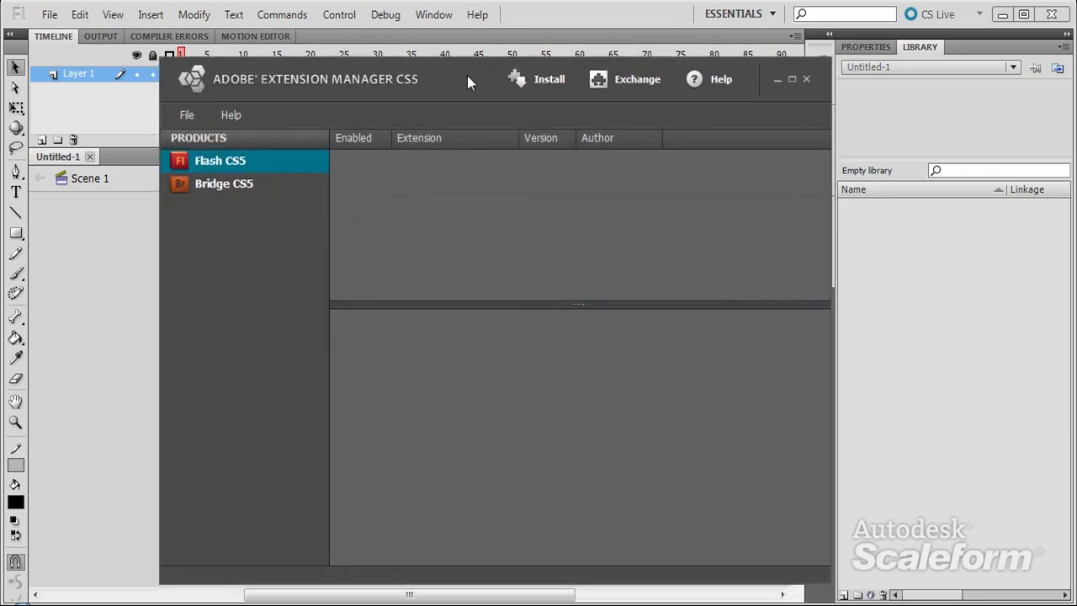
pyautogui.click(549, 79)
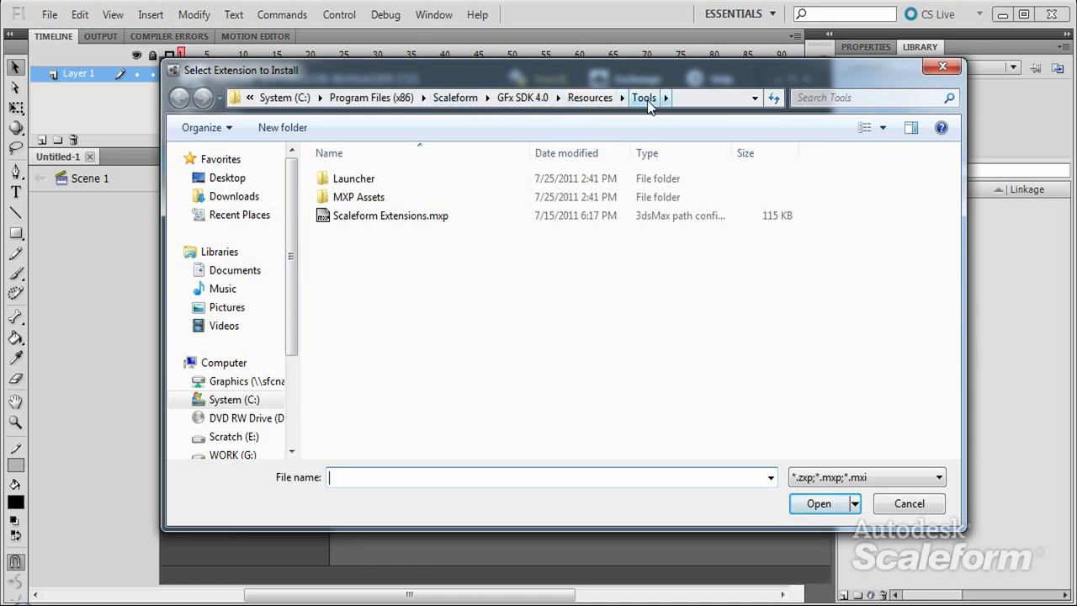
pyautogui.click(385, 222)
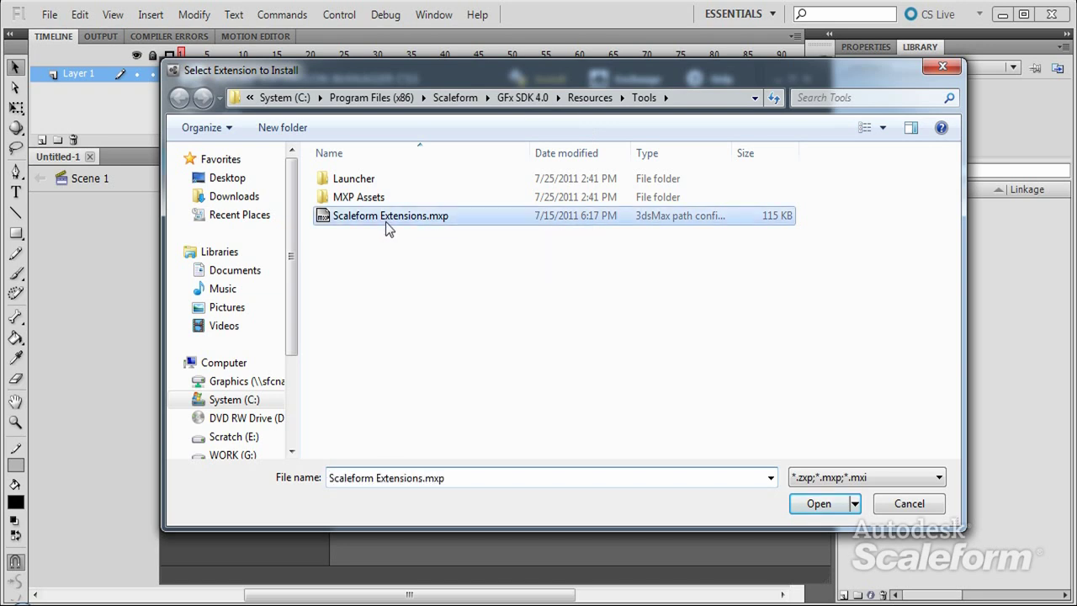
pyautogui.click(827, 505)
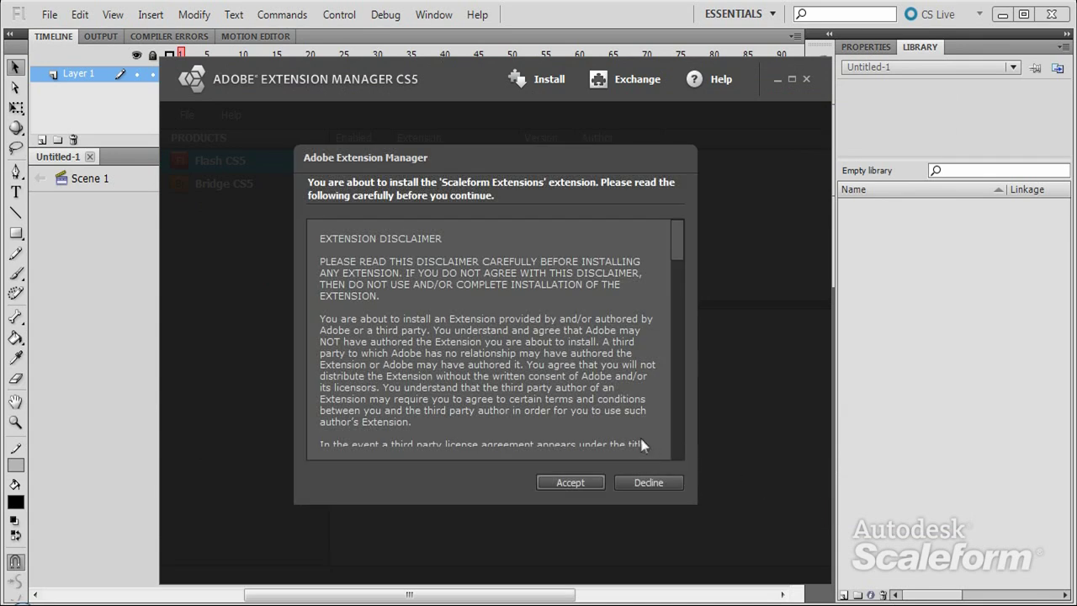
pyautogui.click(554, 478)
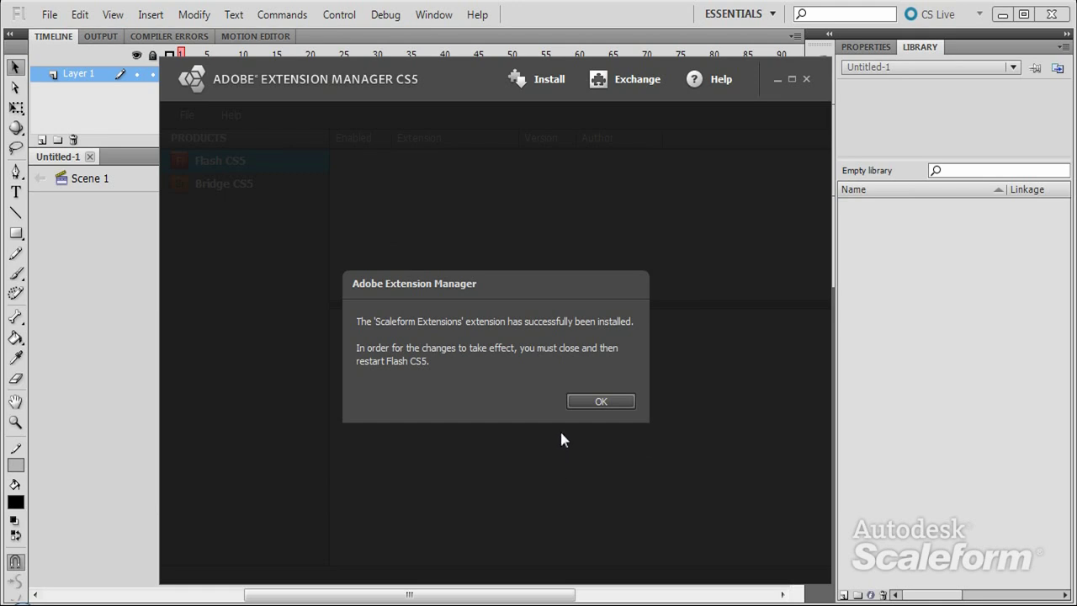
pyautogui.click(600, 402)
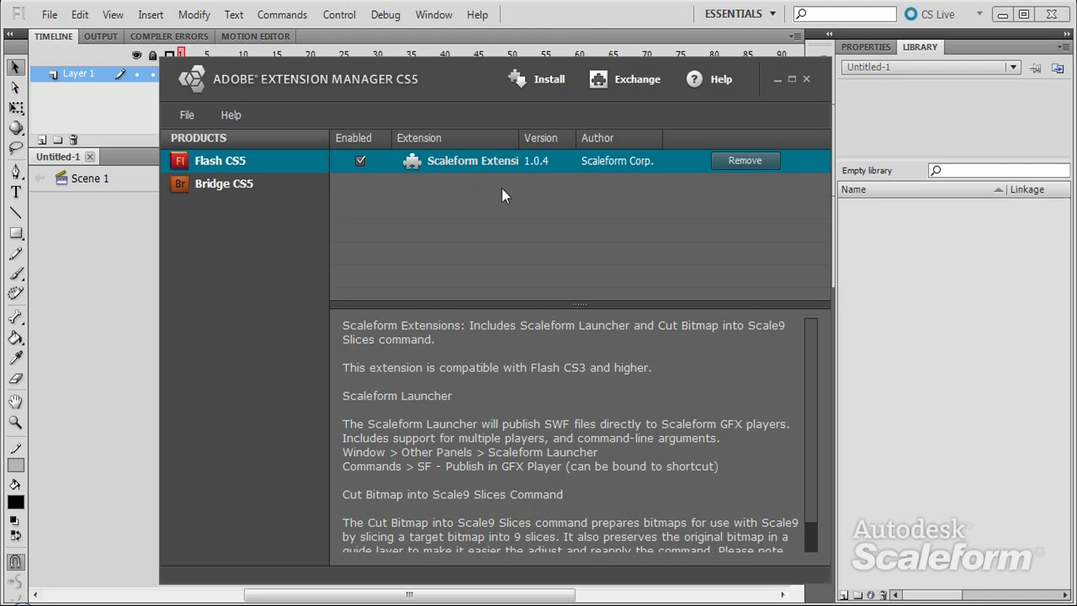
pyautogui.click(806, 79)
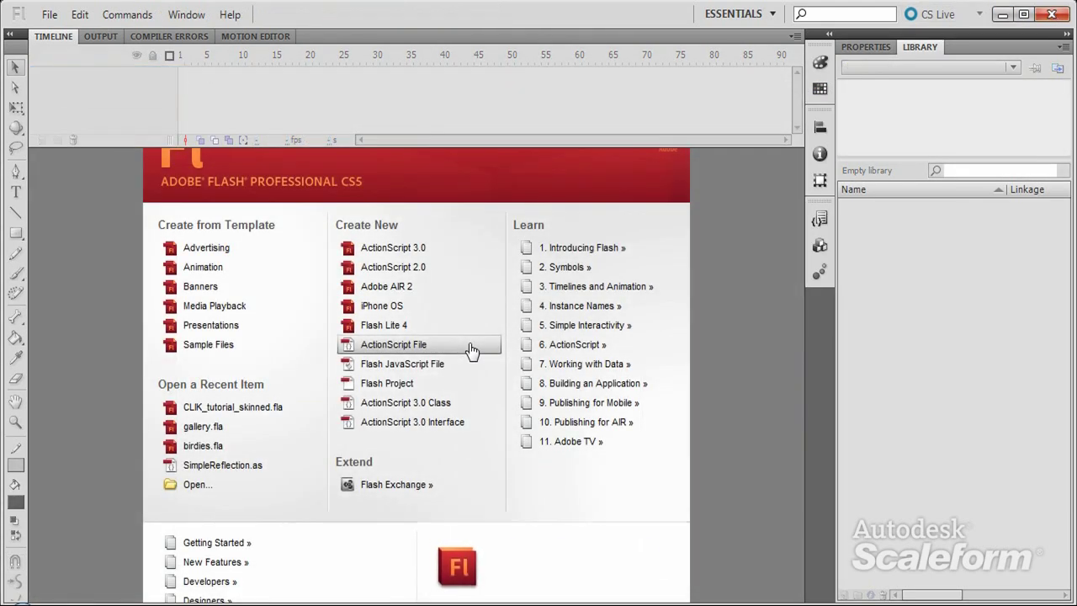
# - Show the Scaleform Launcher and dock it above the Properties and Library panels
pyautogui.click(193, 14)
pyautogui.moveTo(221, 101)
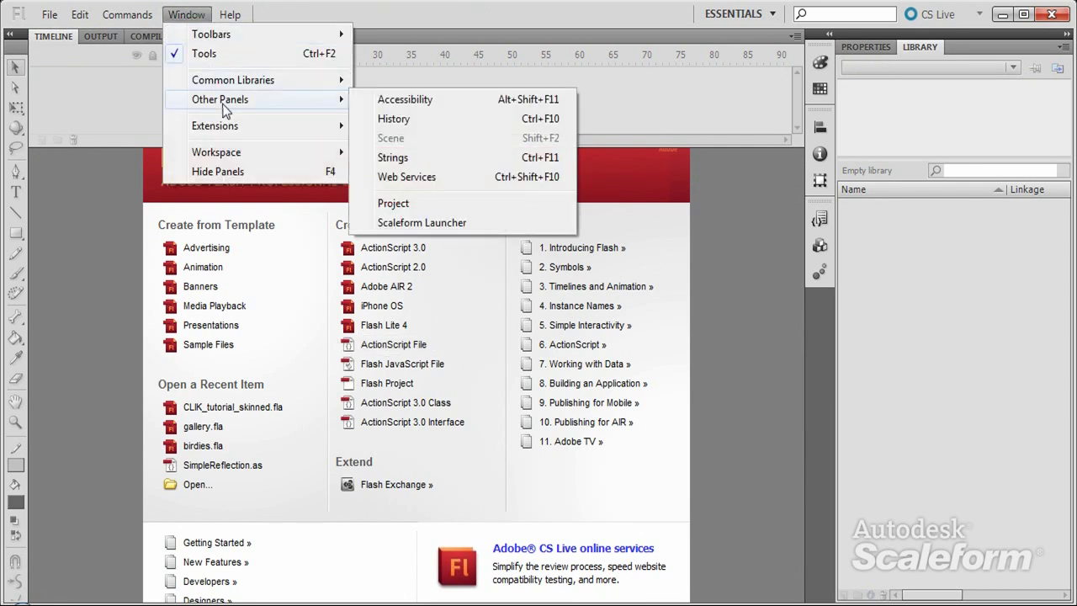
pyautogui.click(404, 222)
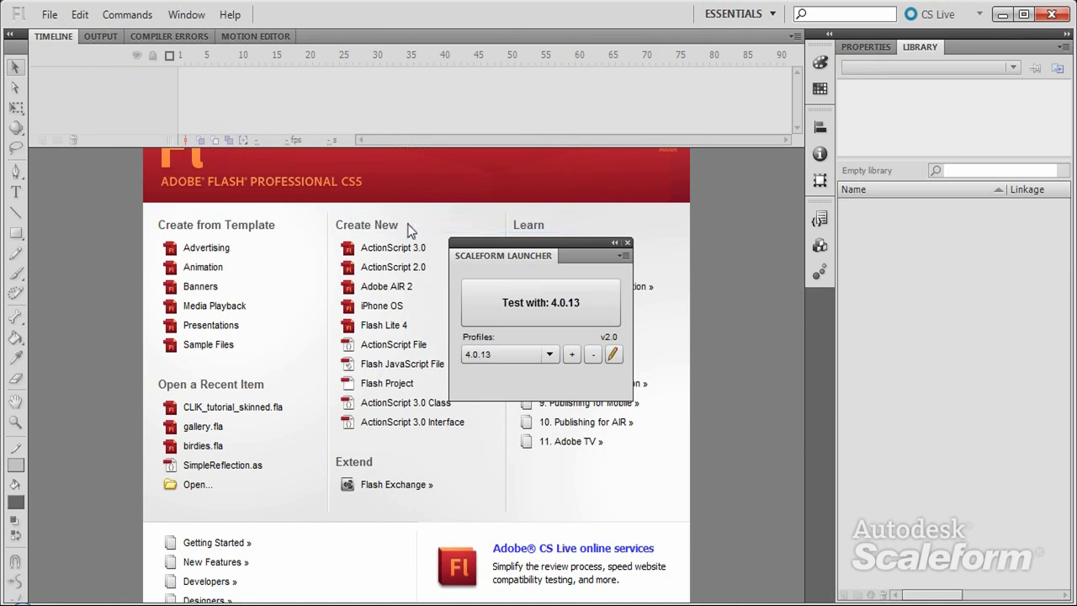
pyautogui.moveTo(523, 250); pyautogui.dragTo(896, 33)
pyautogui.moveTo(905, 322); pyautogui.dragTo(871, 187)
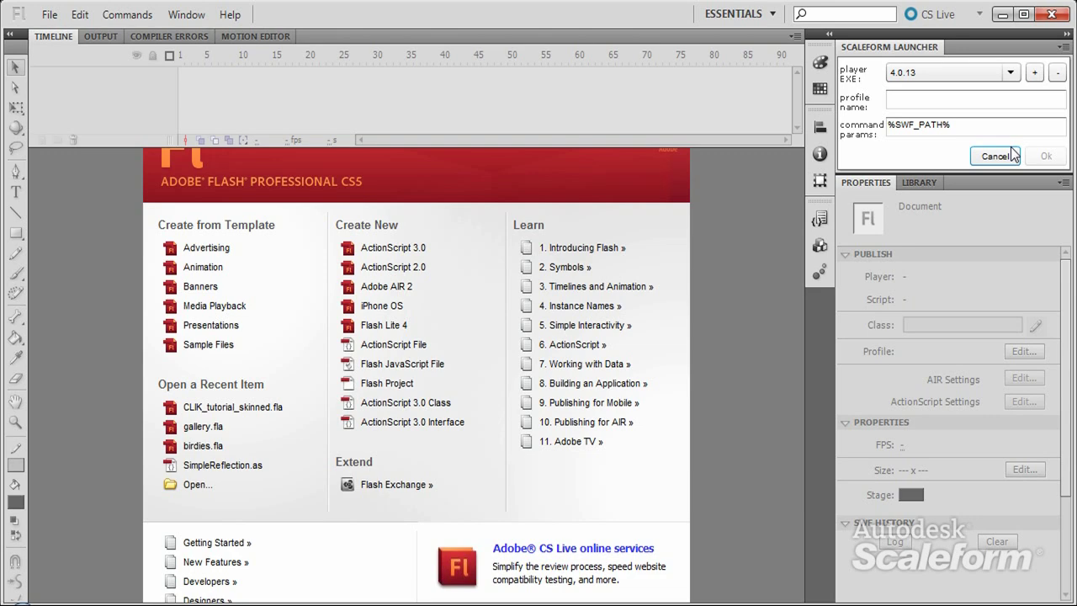
# - Add GFxMediaPlayer.exe from the GFx SDK 4.0 Bin folder as a launcher player named "4.0.13 Player"
pyautogui.click(1035, 74)
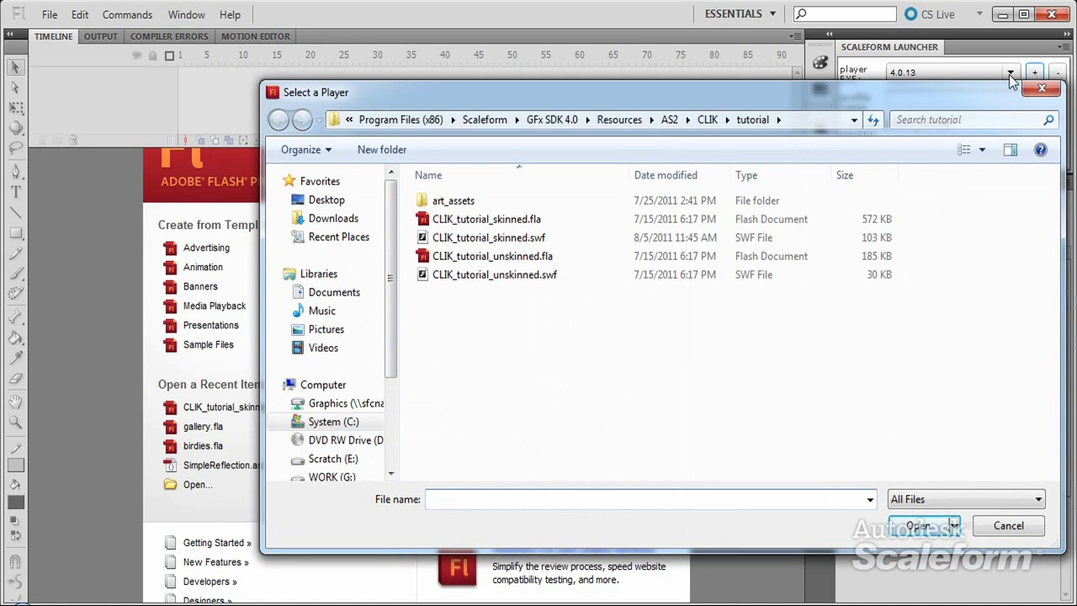
pyautogui.click(557, 122)
pyautogui.click(437, 243)
pyautogui.doubleClick(437, 243)
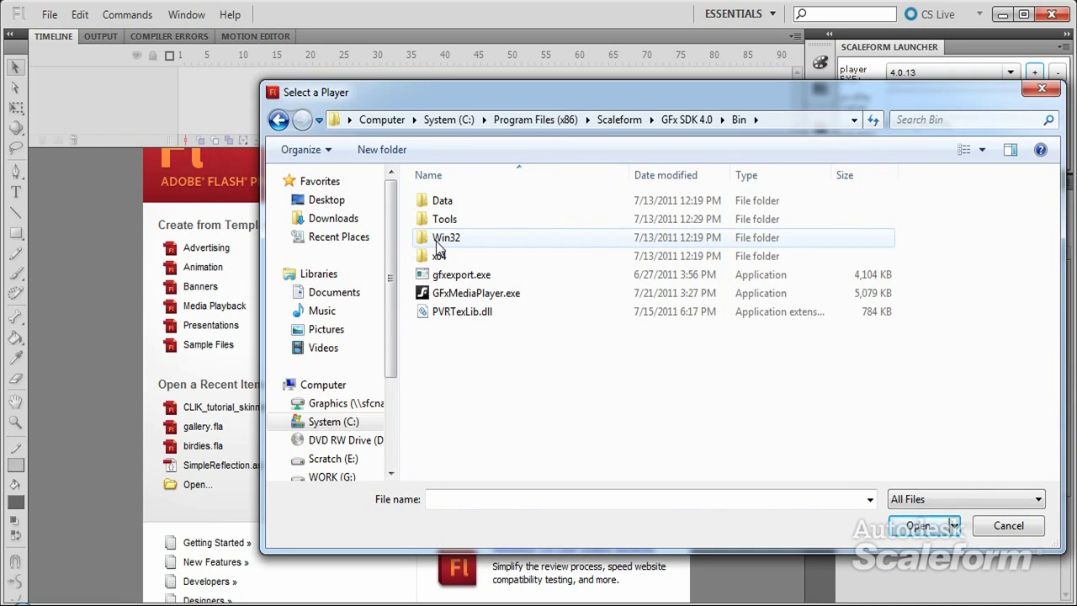
pyautogui.click(472, 294)
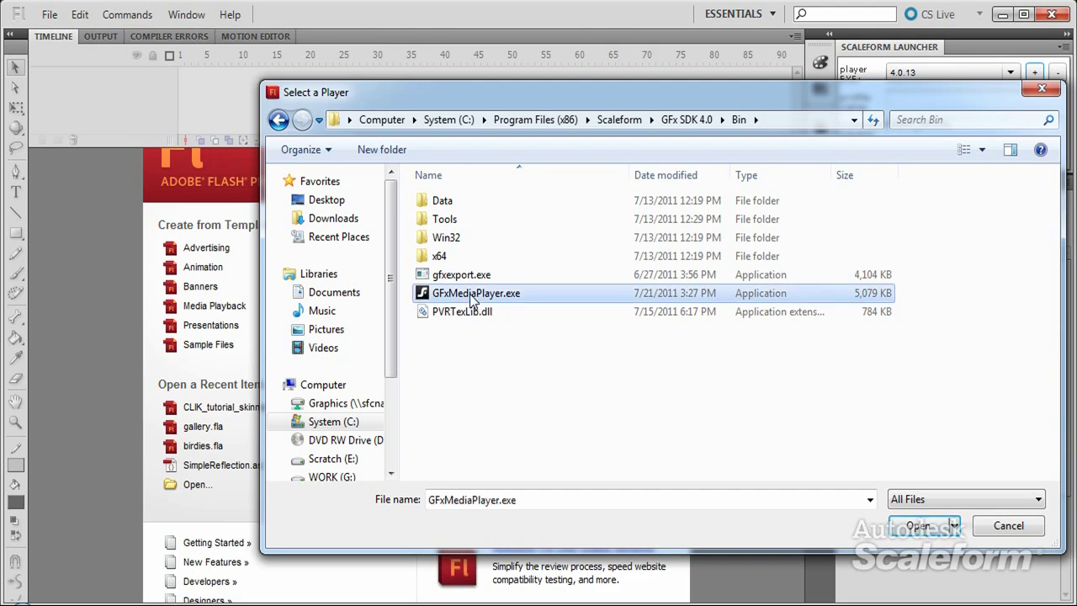
pyautogui.click(922, 526)
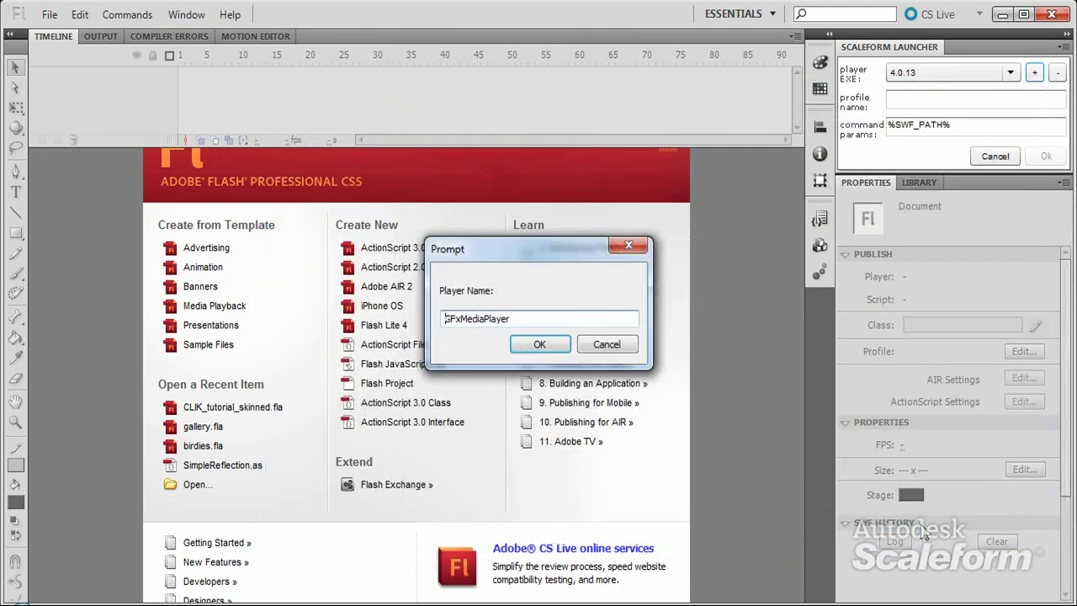
pyautogui.moveTo(515, 319); pyautogui.dragTo(452, 321)
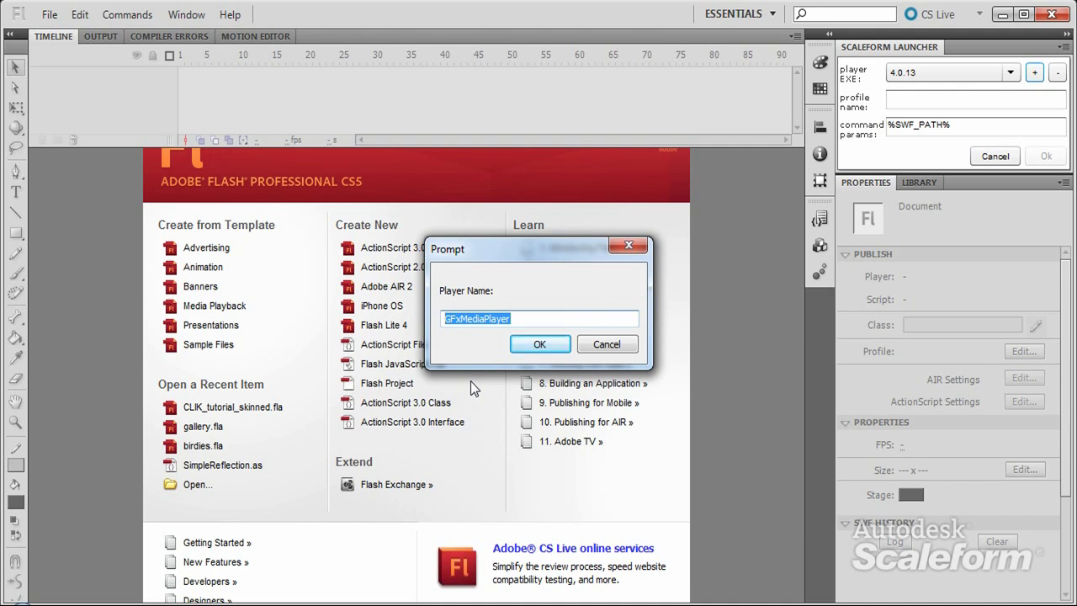
pyautogui.write('4')
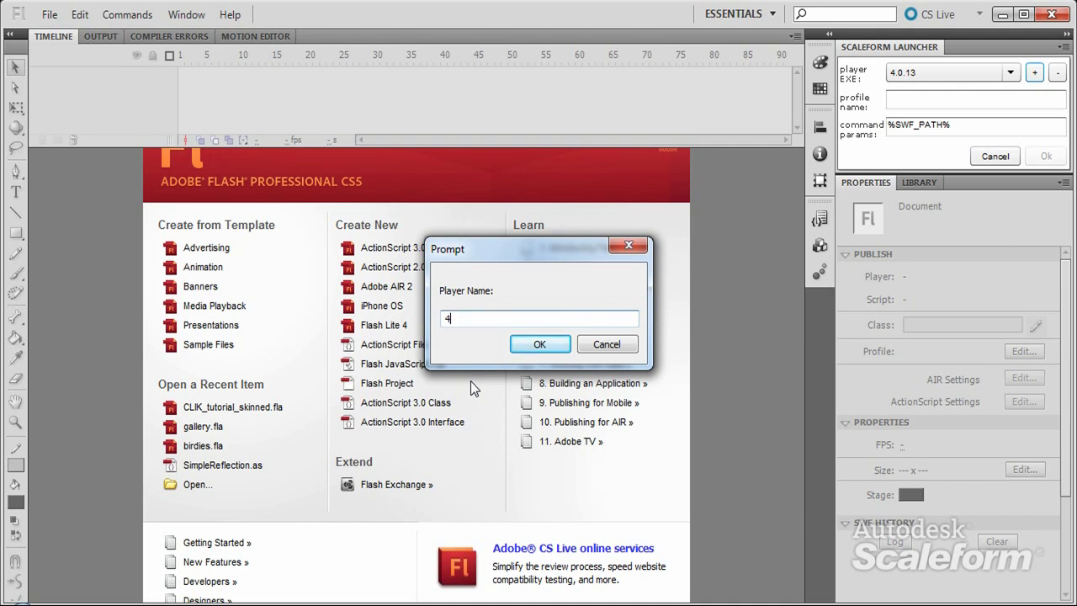
pyautogui.write('.0.13 Player')
pyautogui.click(536, 345)
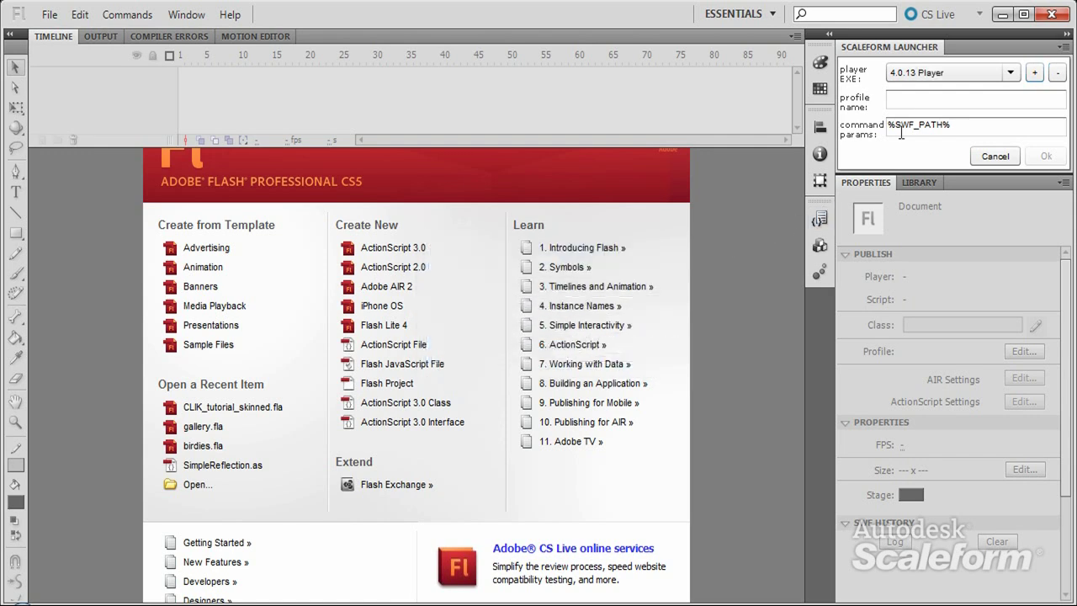
# - Create a launcher profile named "4.0.13 Player Profile" that uses the 4.0.13 Player
pyautogui.click(1010, 73)
pyautogui.click(917, 145)
pyautogui.click(925, 101)
pyautogui.write('4.0.13 Player Profile')
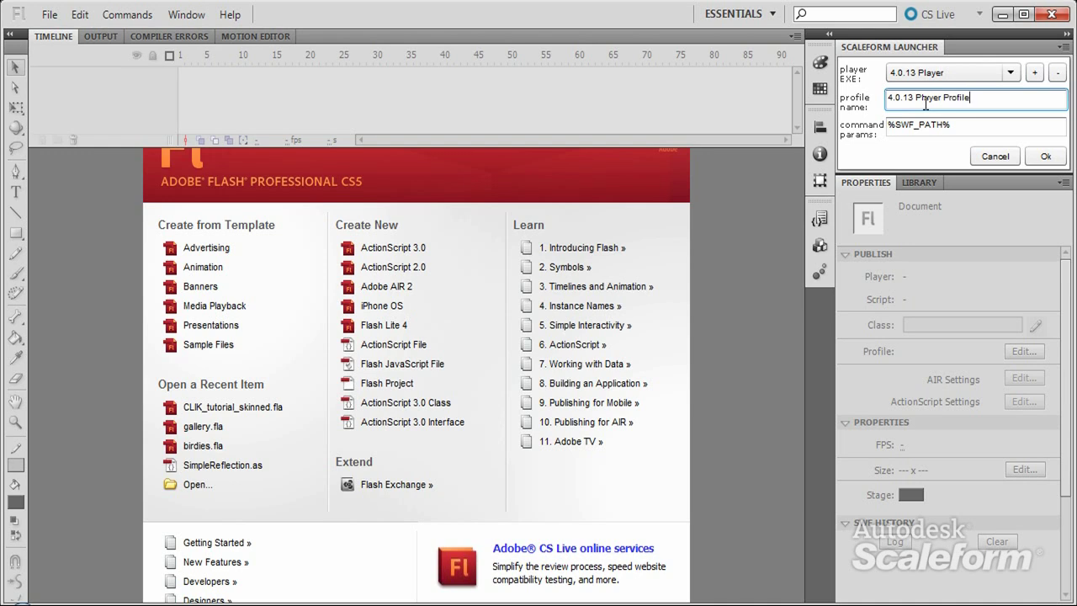
pyautogui.click(1044, 157)
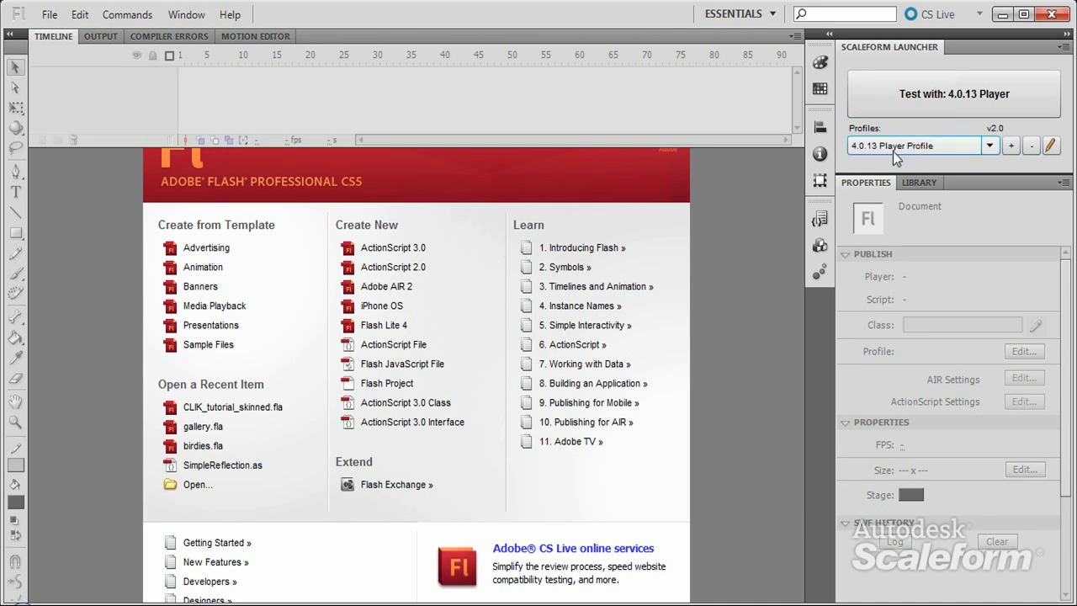
# - Open CLIK_tutorial_skinned.fla from the AS2\CLIK\tutorial folder and view its scene at frames 10 and 1
pyautogui.click(49, 14)
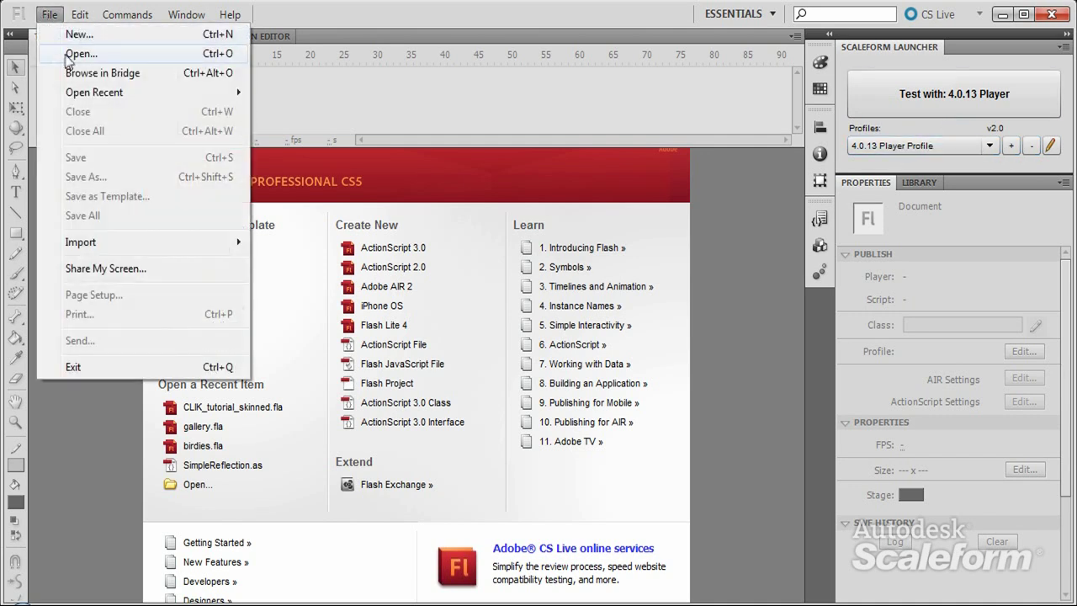
pyautogui.click(81, 54)
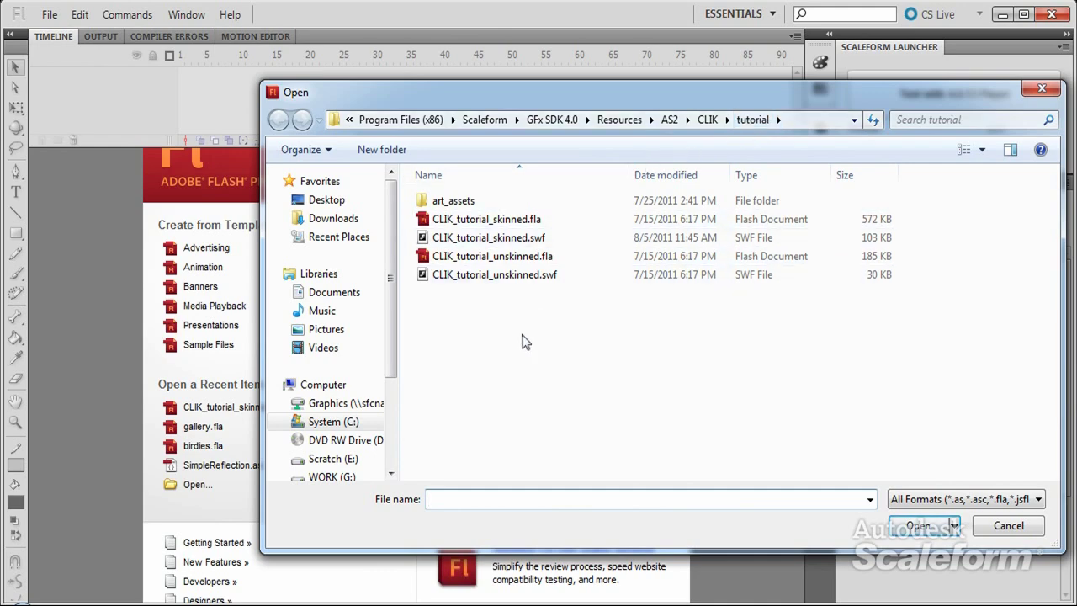
pyautogui.doubleClick(505, 218)
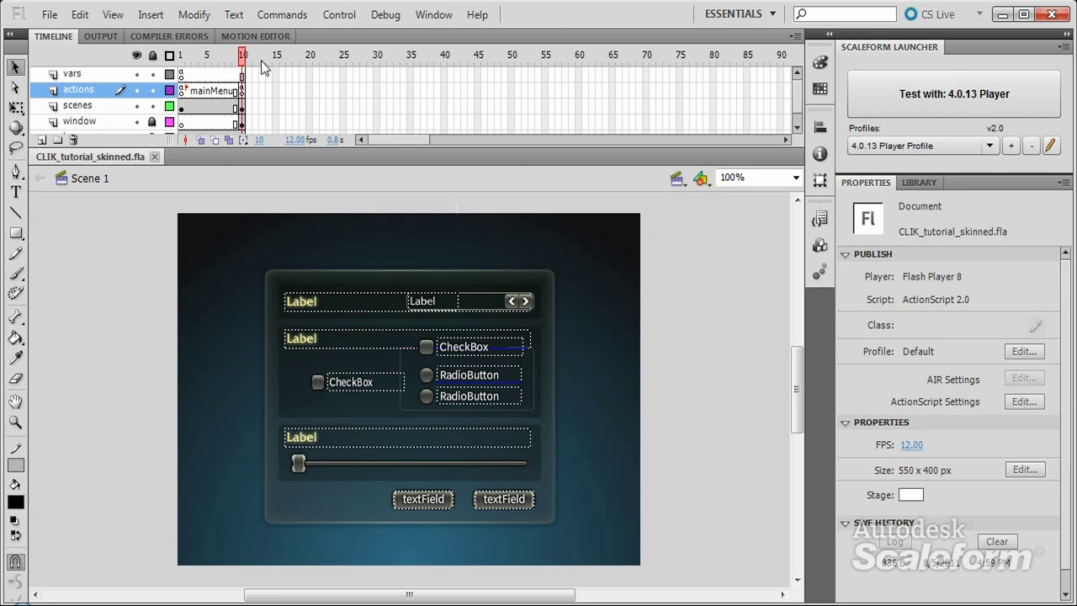
pyautogui.moveTo(244, 57); pyautogui.dragTo(176, 66)
pyautogui.click(243, 57)
pyautogui.click(190, 74)
pyautogui.click(181, 74)
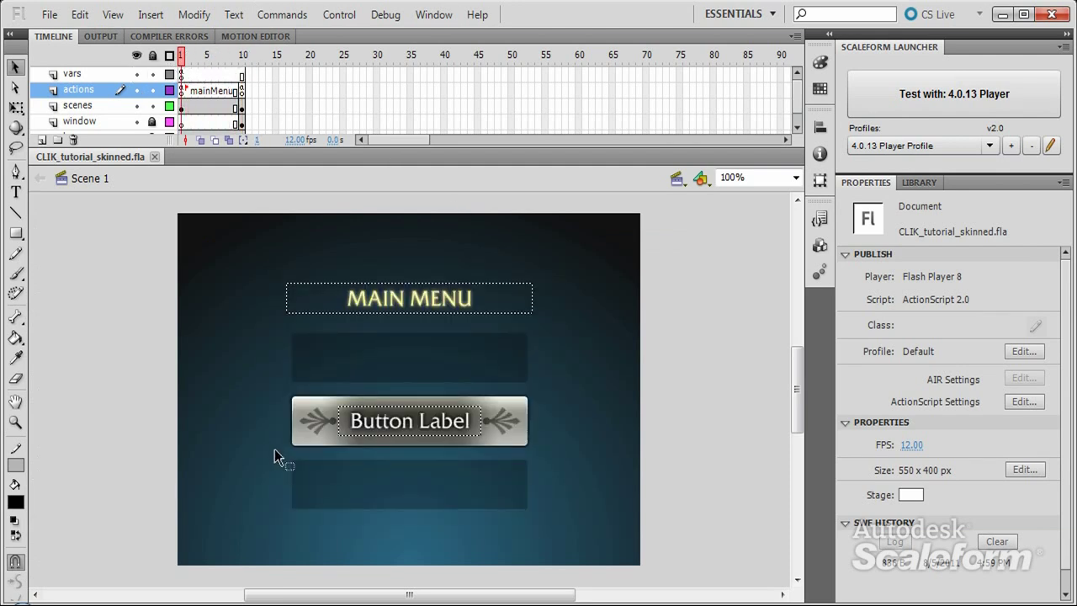
# - Test CLIK_tutorial_skinned.fla with the 4.0.13 Player and view the player's overlay listing the shortcut keys
pyautogui.click(937, 97)
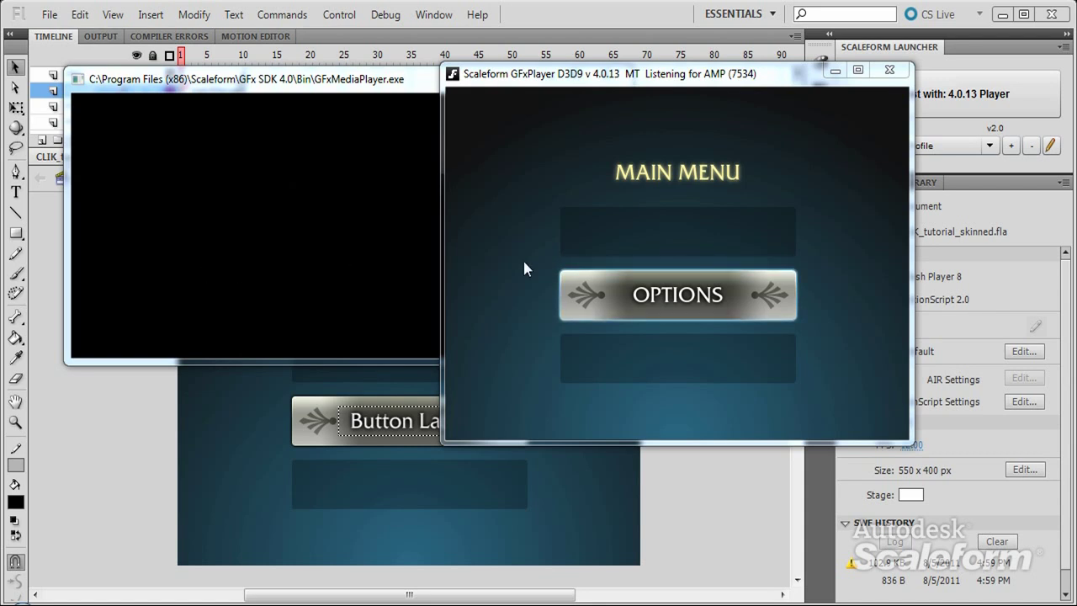
pyautogui.click(587, 76)
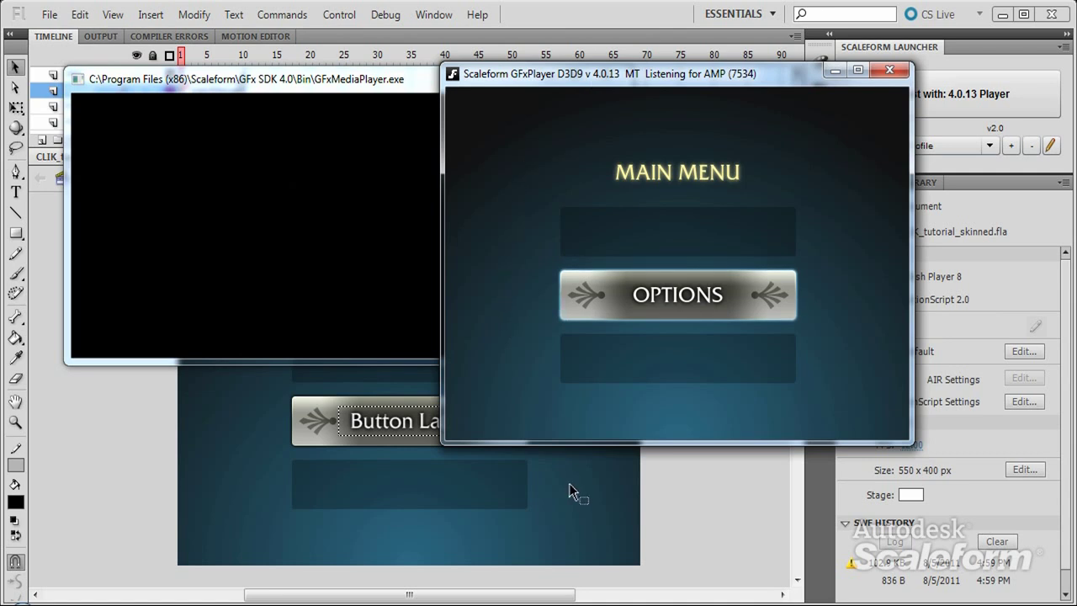
pyautogui.press('F12')
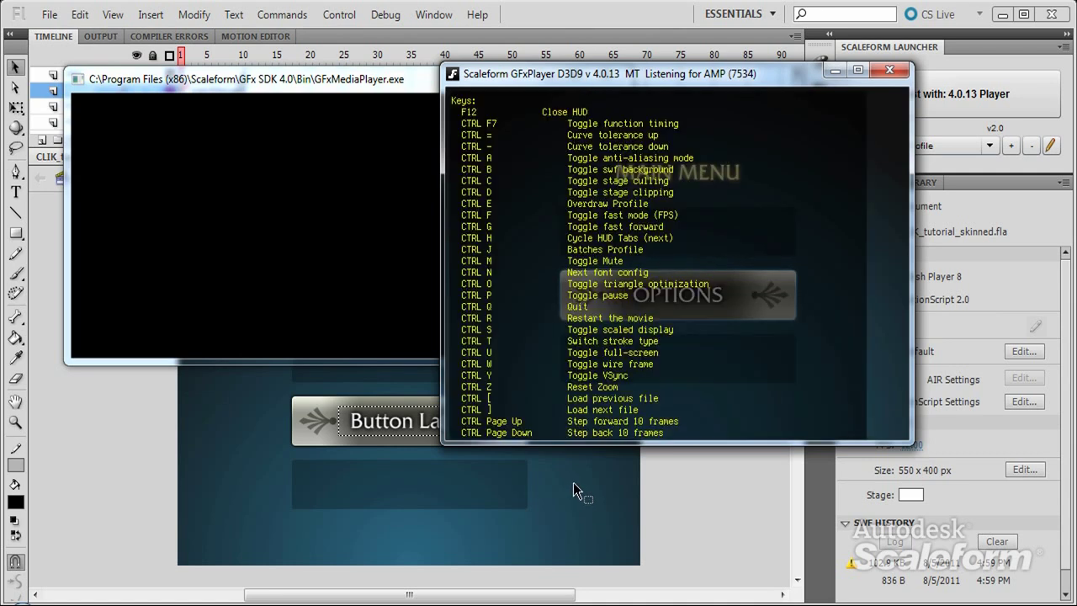
pyautogui.press('F12')
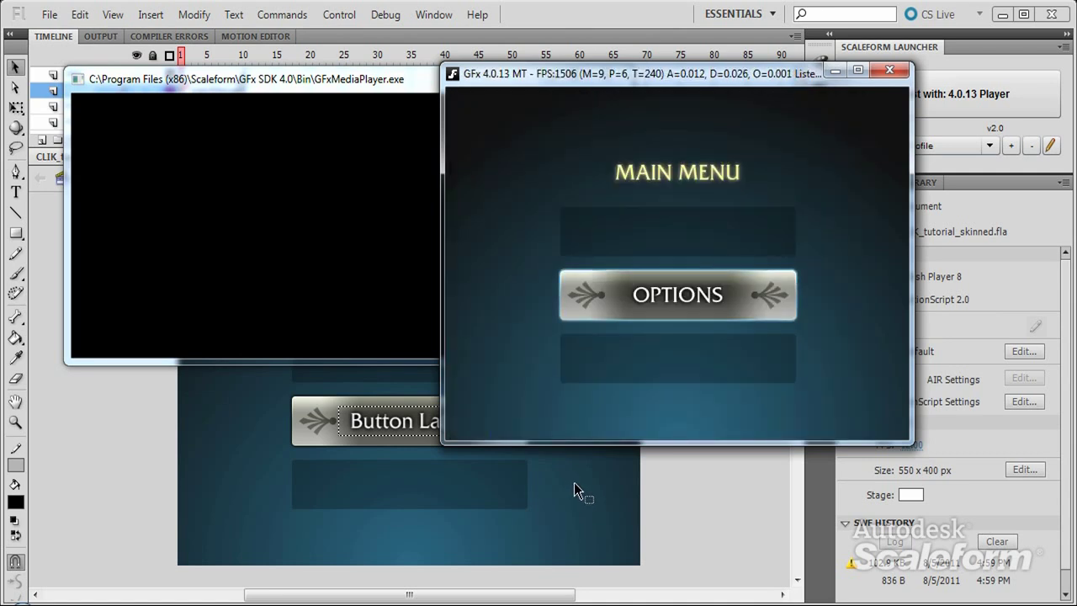
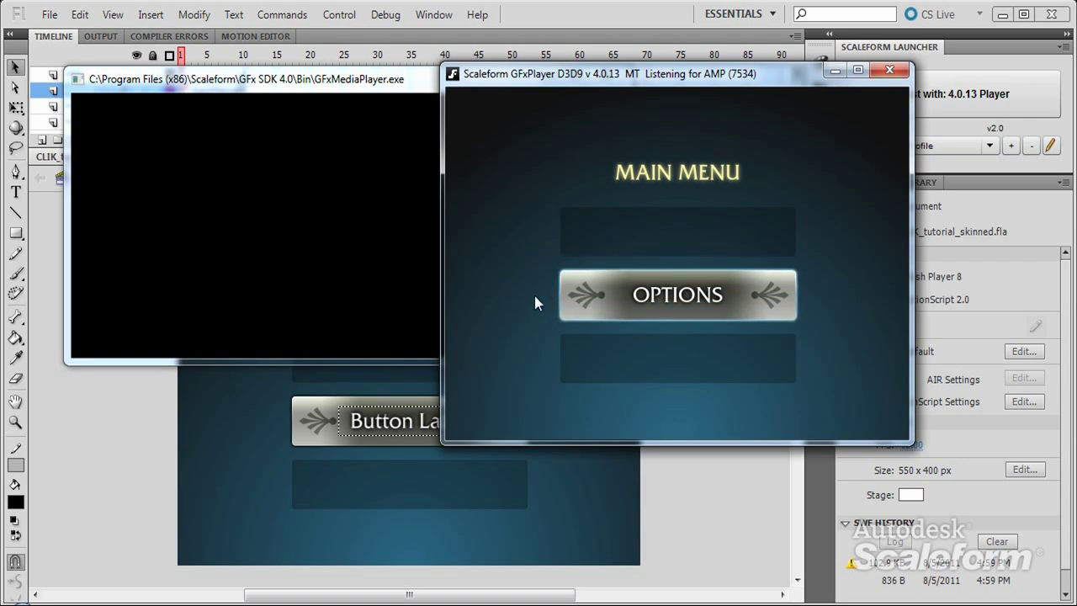
# - View the player's playback info overlay while cycling the anti-aliasing mode, and hide the overlay
pyautogui.press('F2')
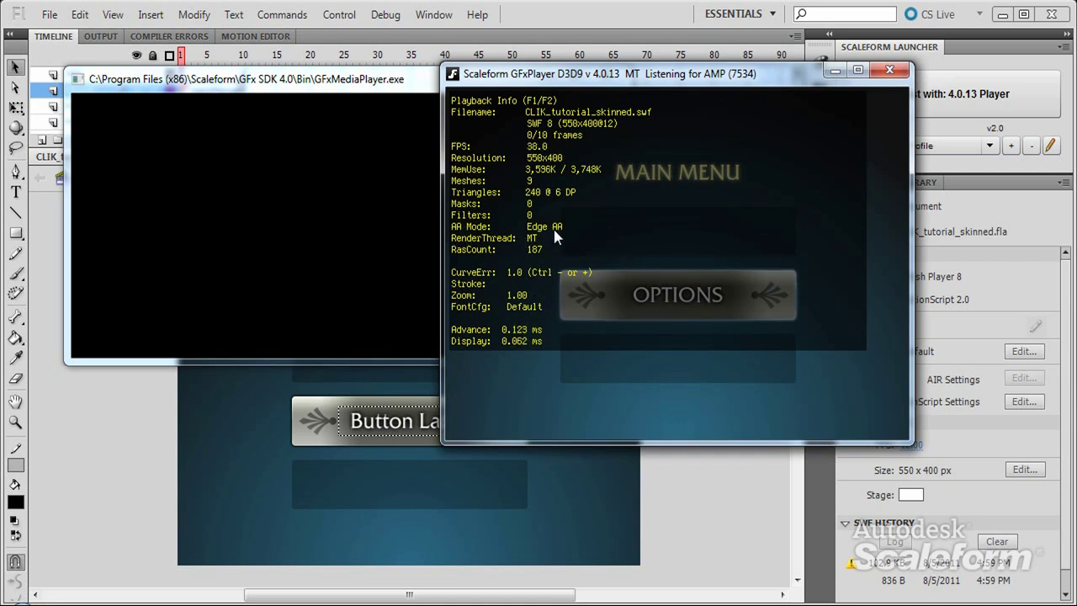
pyautogui.hotkey('ctrl', 'a')
pyautogui.hotkey('ctrl', 'a')
pyautogui.press('F2')
# - Toggle the player's profiling views of the running movie on and off, and check its options screen
pyautogui.hotkey('ctrl', 'j')
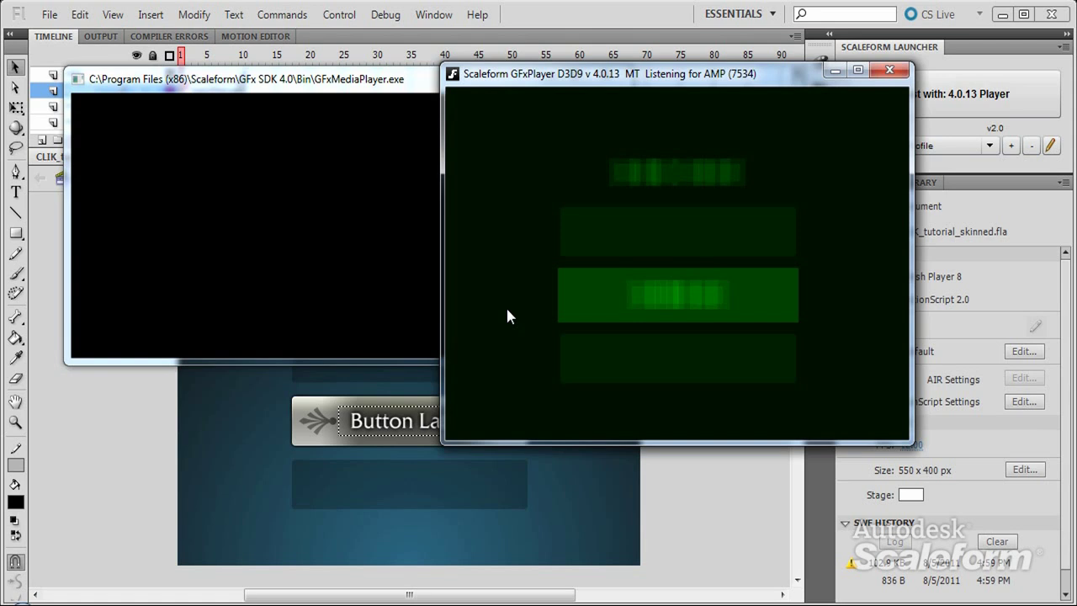
pyautogui.hotkey('ctrl', 'o')
pyautogui.hotkey('ctrl', 'j')
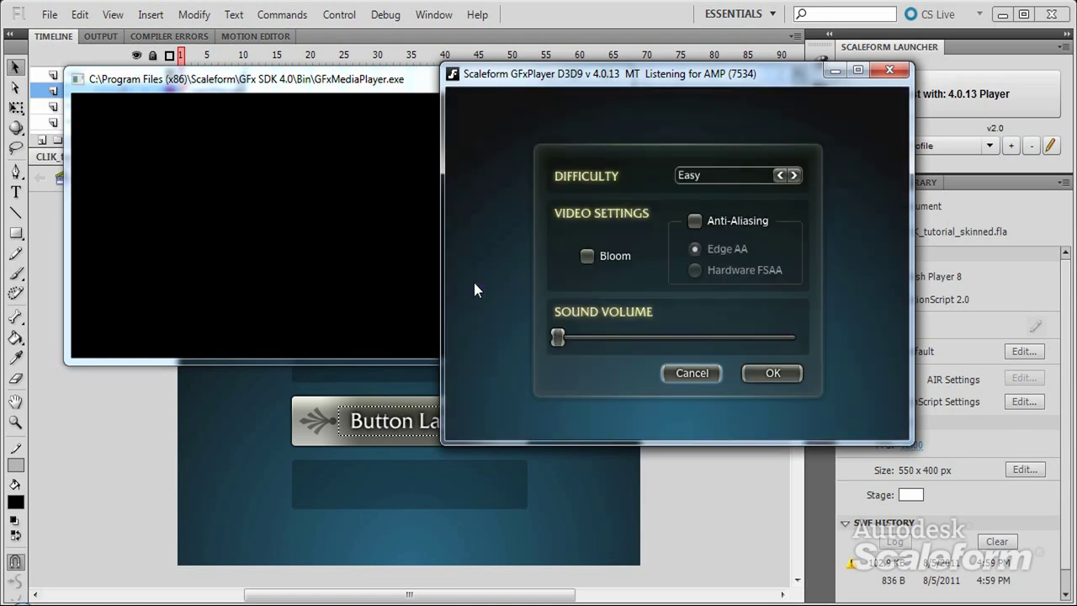
pyautogui.press('Return')
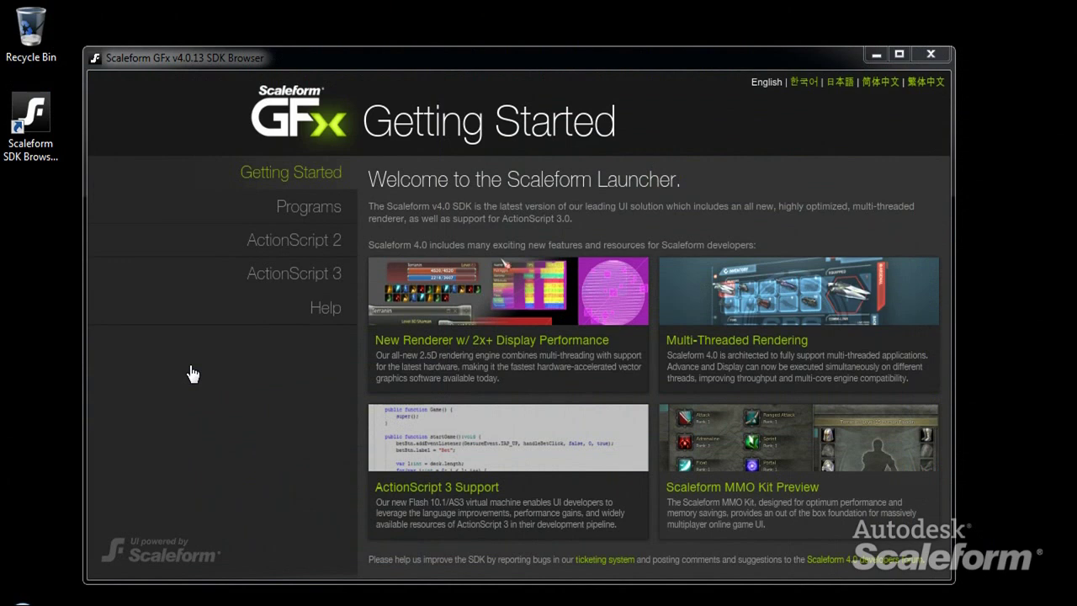
# - Launch the Scaleform AMP tool from the SDK Browser's programs and connect it to the Scaleform MMO Kit Demo at 127.0.0.1
pyautogui.click(301, 208)
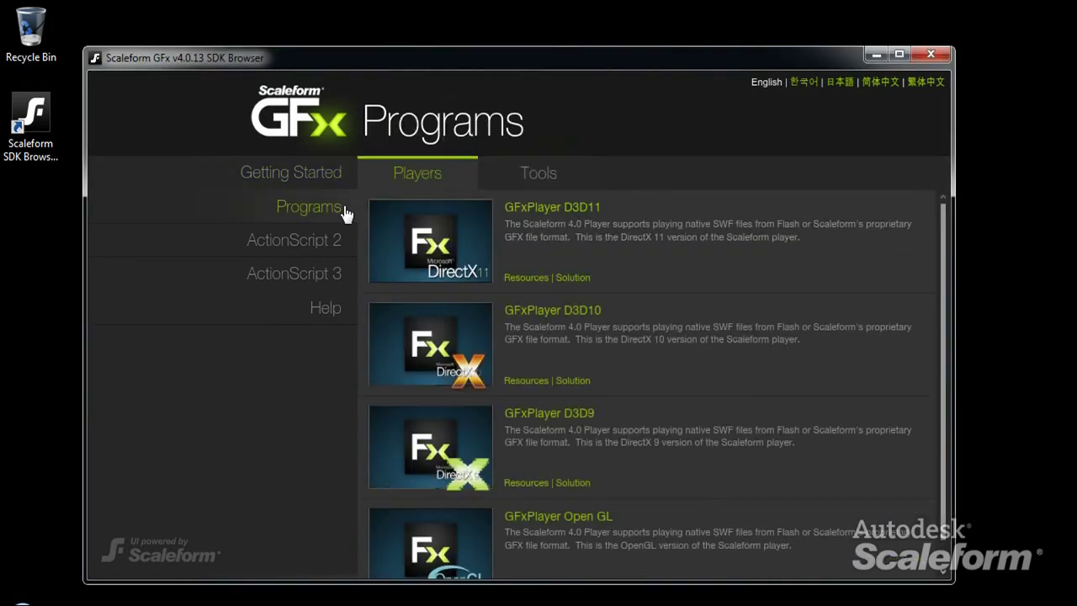
pyautogui.click(509, 187)
pyautogui.click(437, 253)
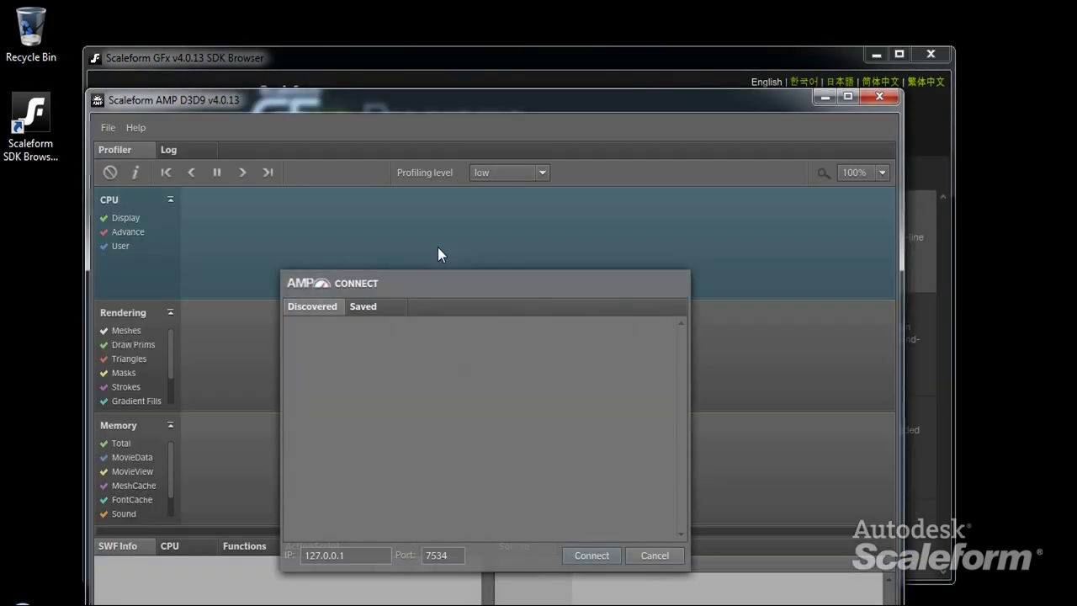
pyautogui.doubleClick(464, 101)
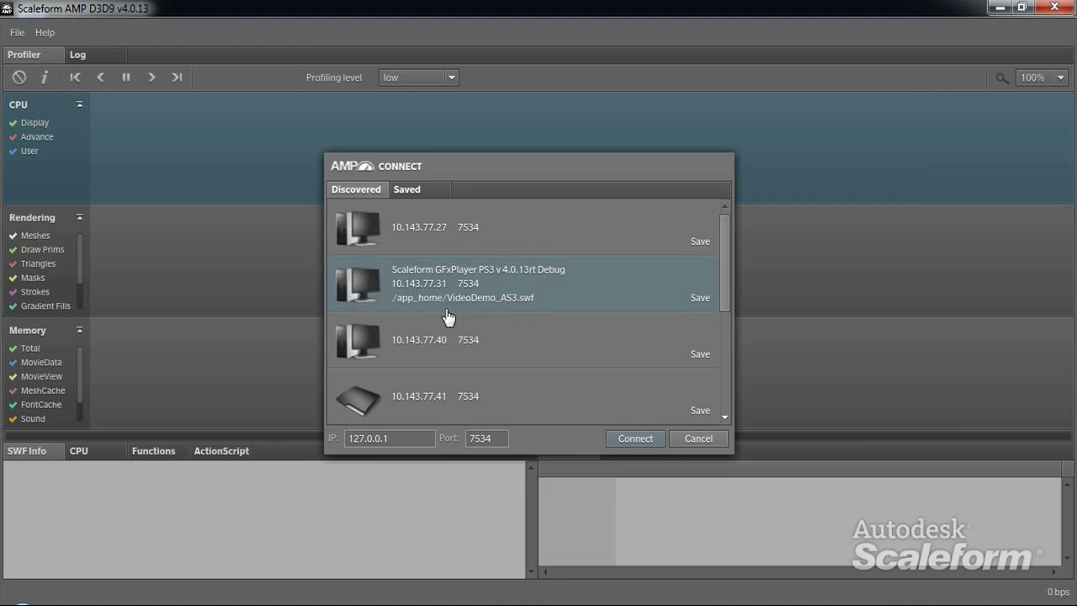
pyautogui.moveTo(727, 295); pyautogui.dragTo(726, 404)
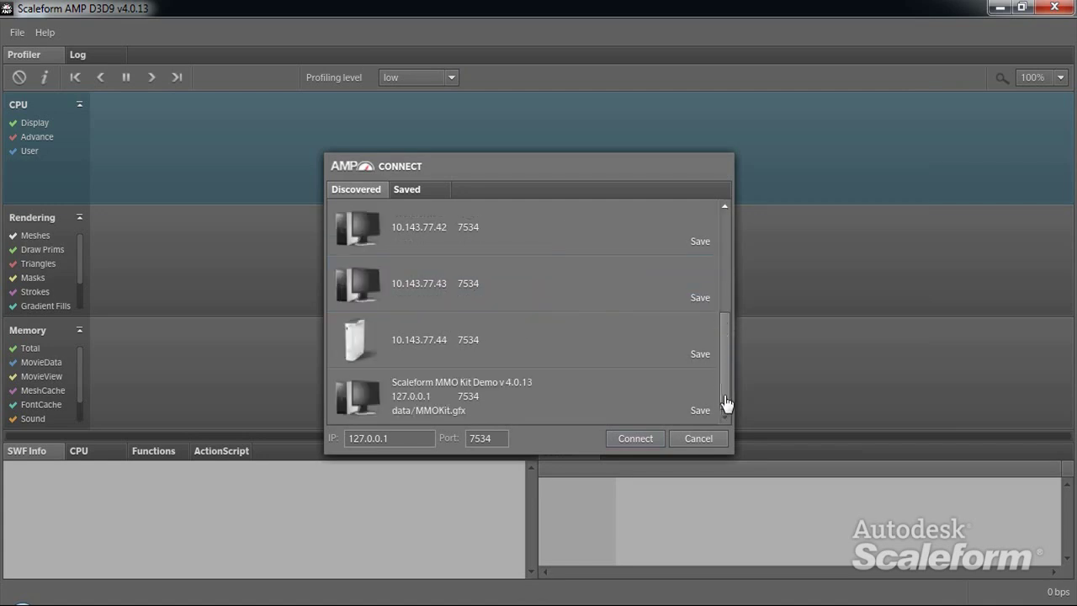
pyautogui.doubleClick(406, 402)
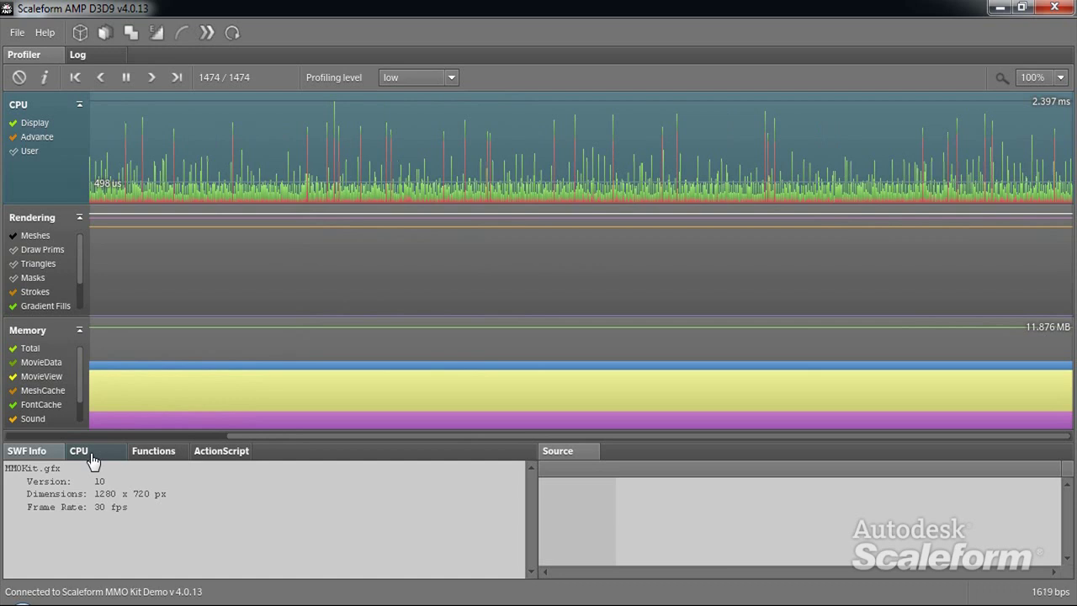
# - Examine AMP's CPU, function and ActionScript statistics for MMOKit.gfx, and pause the profiling to inspect a single frame
pyautogui.click(93, 461)
pyautogui.click(143, 463)
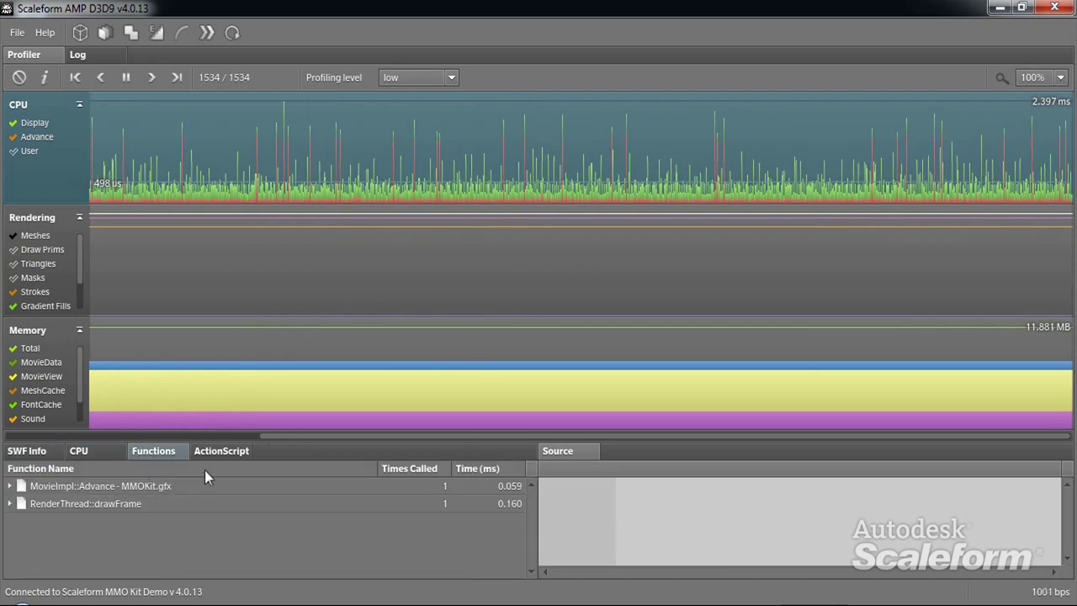
pyautogui.click(217, 452)
pyautogui.click(145, 452)
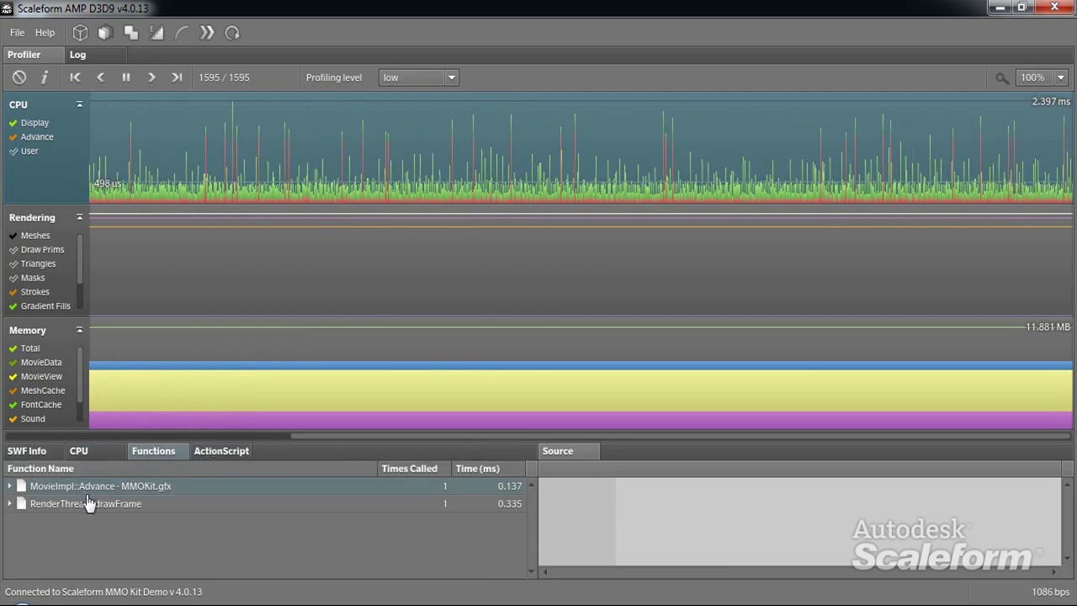
pyautogui.click(88, 503)
pyautogui.click(98, 455)
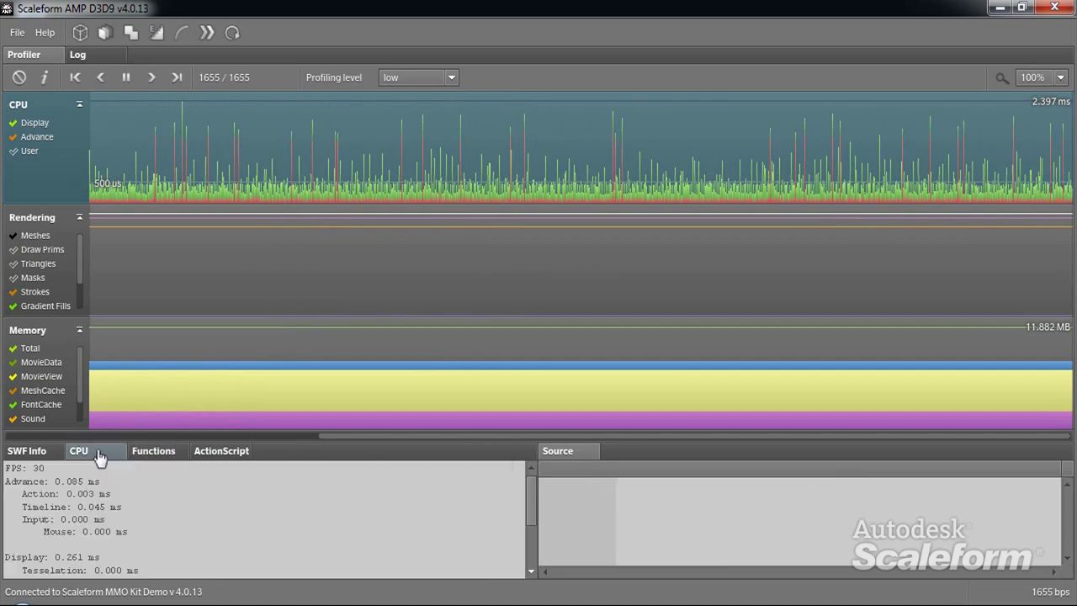
pyautogui.click(126, 77)
pyautogui.click(442, 207)
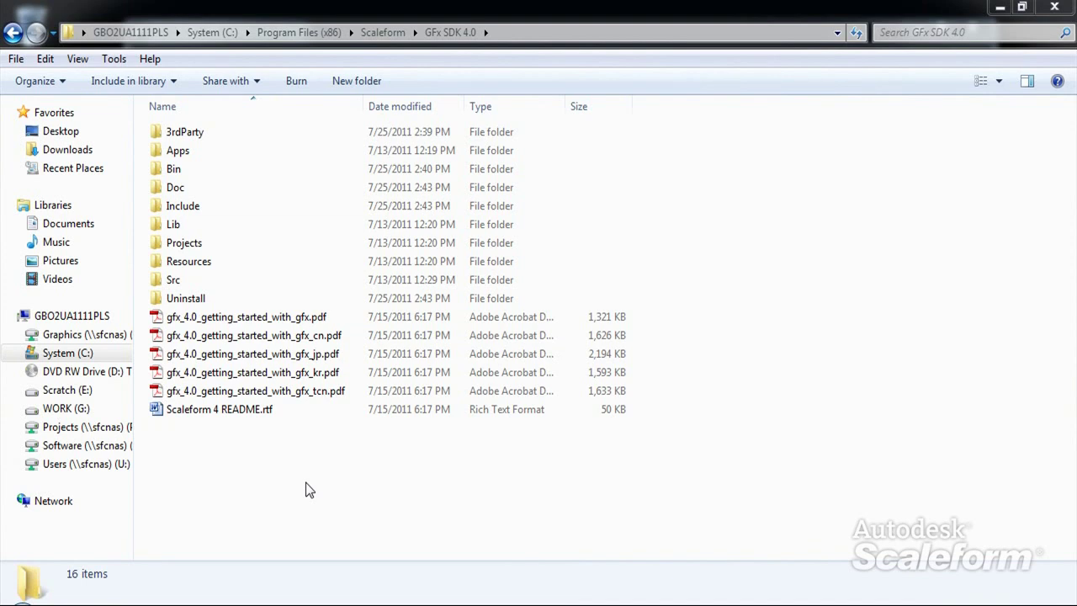
# - Open GFx 4.0 Demos.sln from the Projects\Win32\Msvc90\Samples folder of the GFx SDK 4.0 in Visual Studio
pyautogui.click(188, 245)
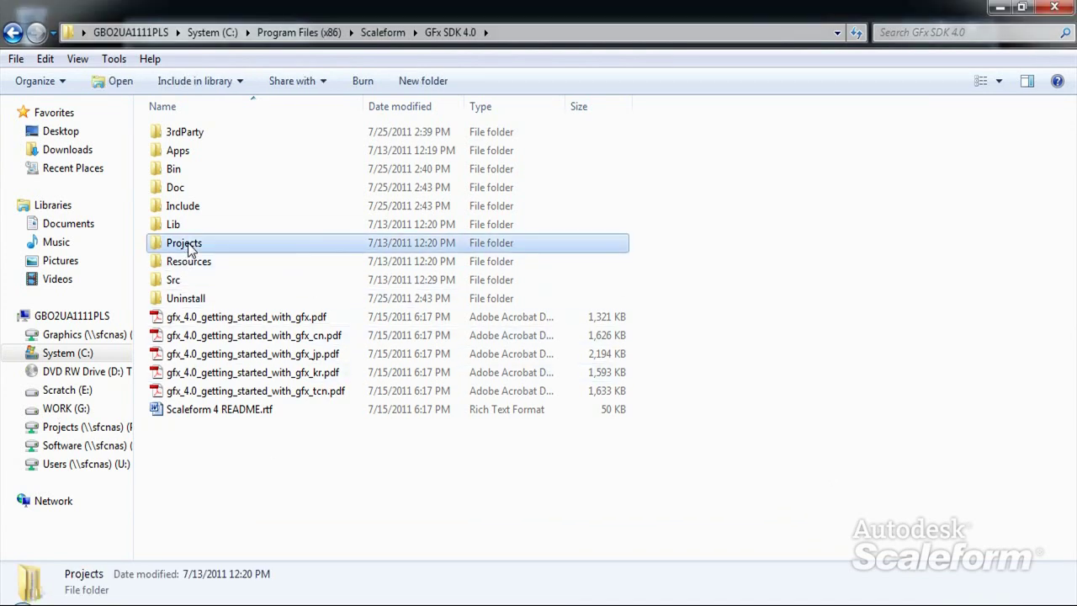
pyautogui.doubleClick(189, 245)
pyautogui.doubleClick(183, 135)
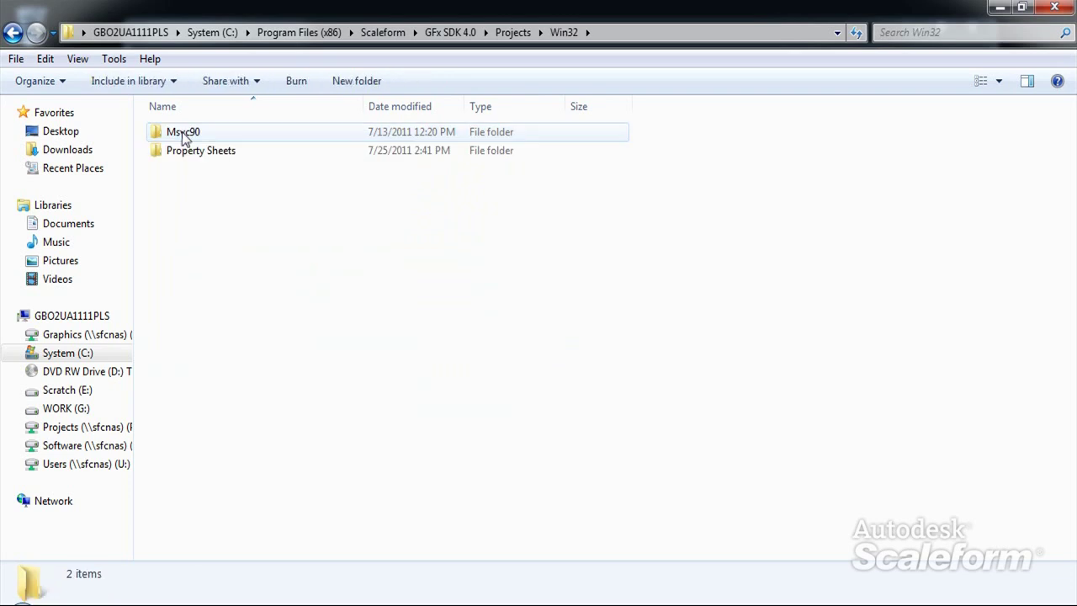
pyautogui.doubleClick(178, 140)
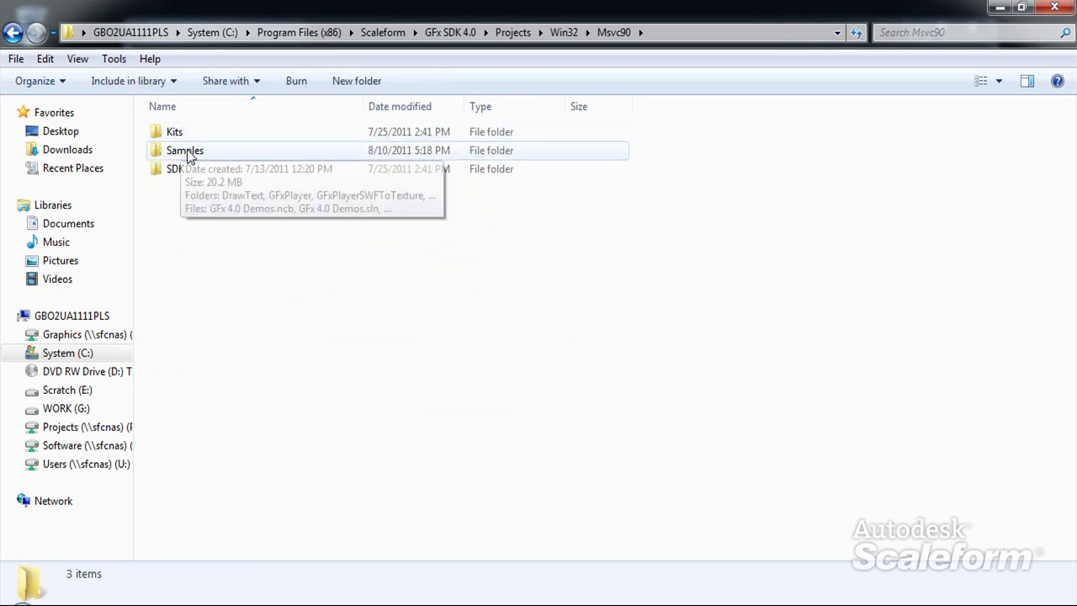
pyautogui.doubleClick(188, 155)
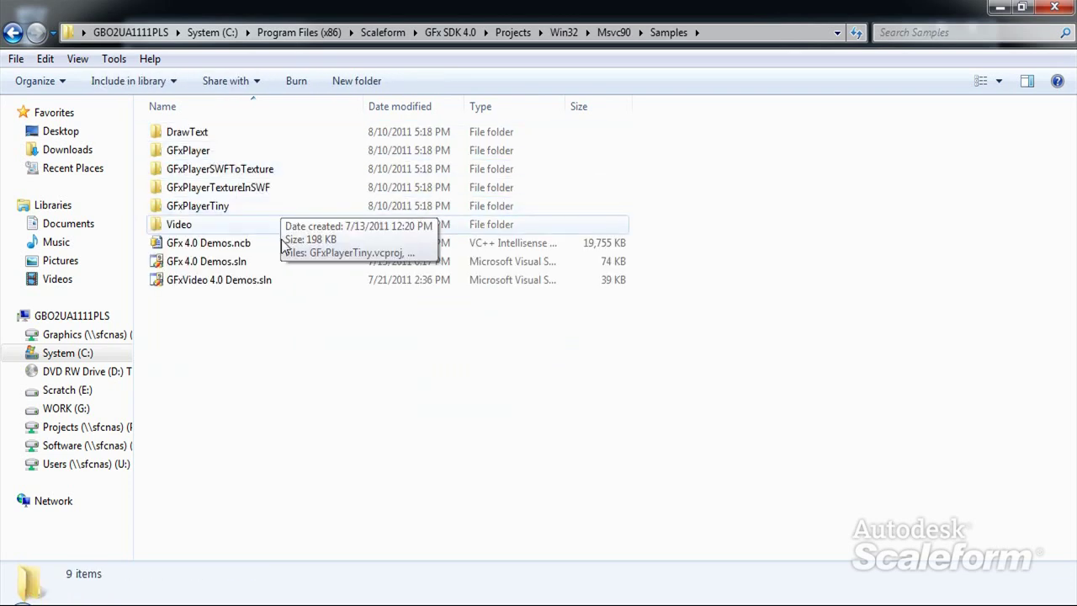
pyautogui.doubleClick(230, 266)
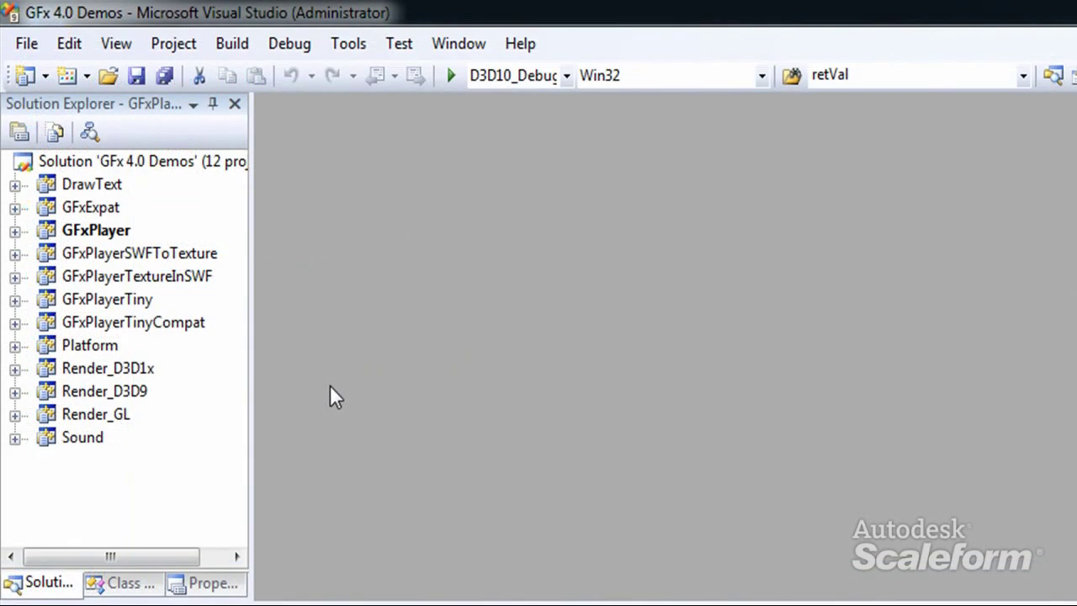
# - Examine the DrawText, GFxPlayerSWFToTexture, GFxPlayerTextureInSWF and GFxPlayerTiny sample projects in the solution
pyautogui.click(108, 188)
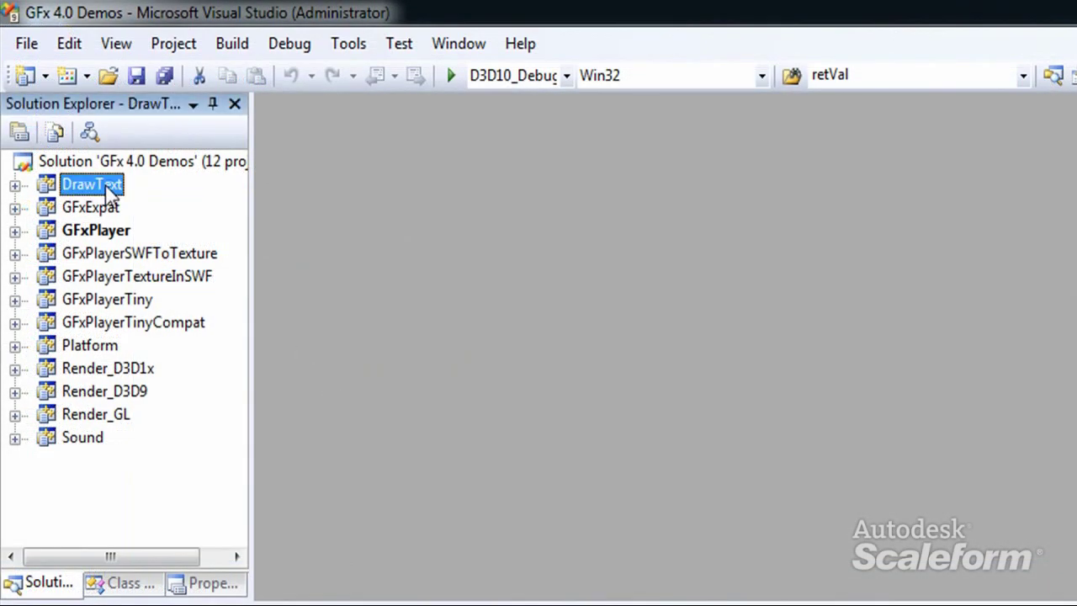
pyautogui.click(171, 261)
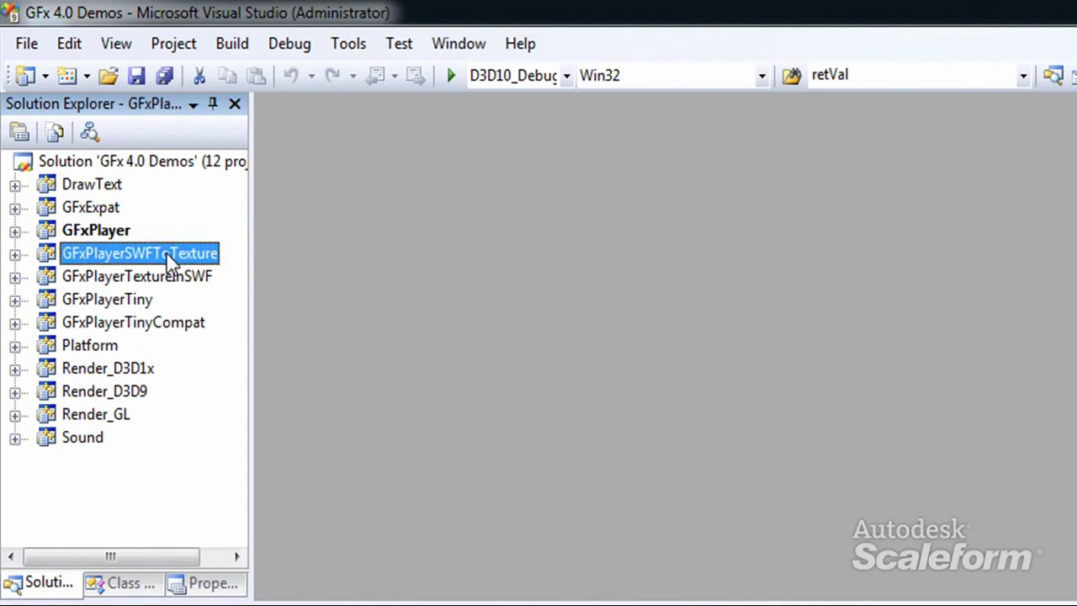
pyautogui.click(182, 284)
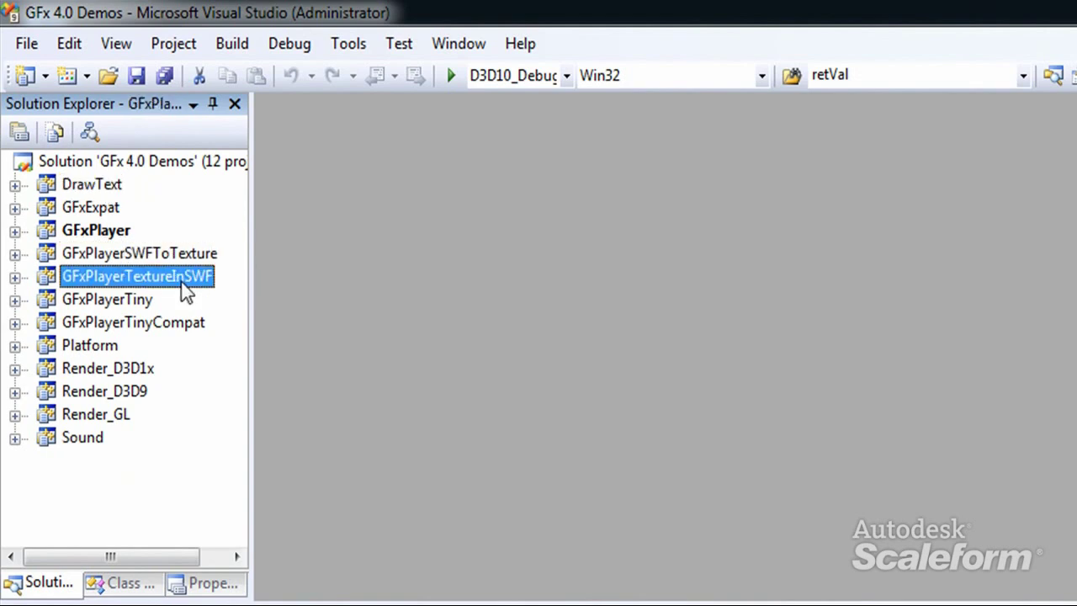
pyautogui.click(128, 304)
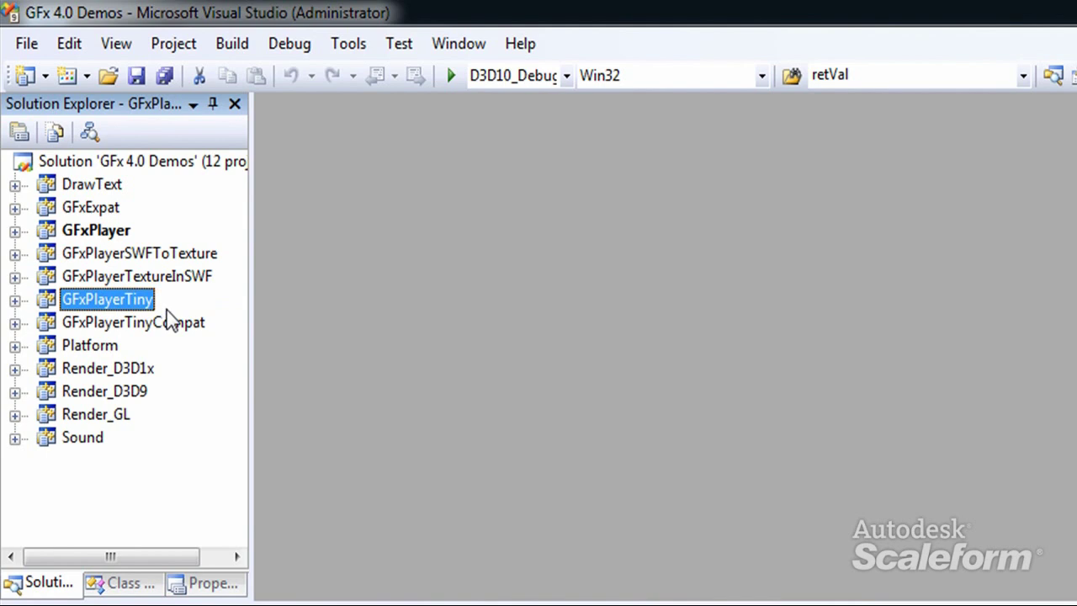
pyautogui.click(108, 193)
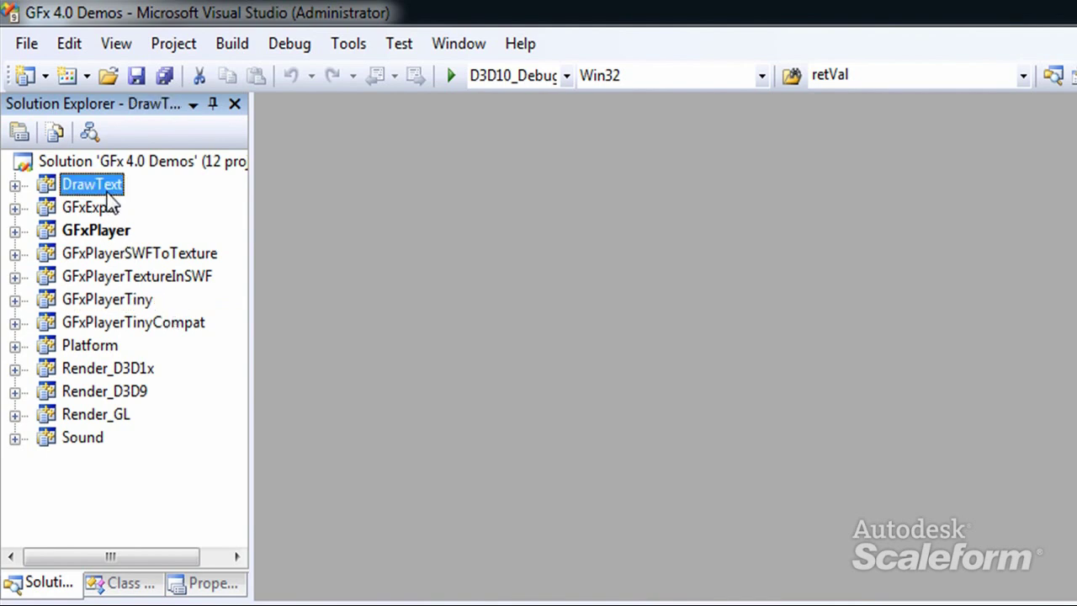
pyautogui.click(175, 254)
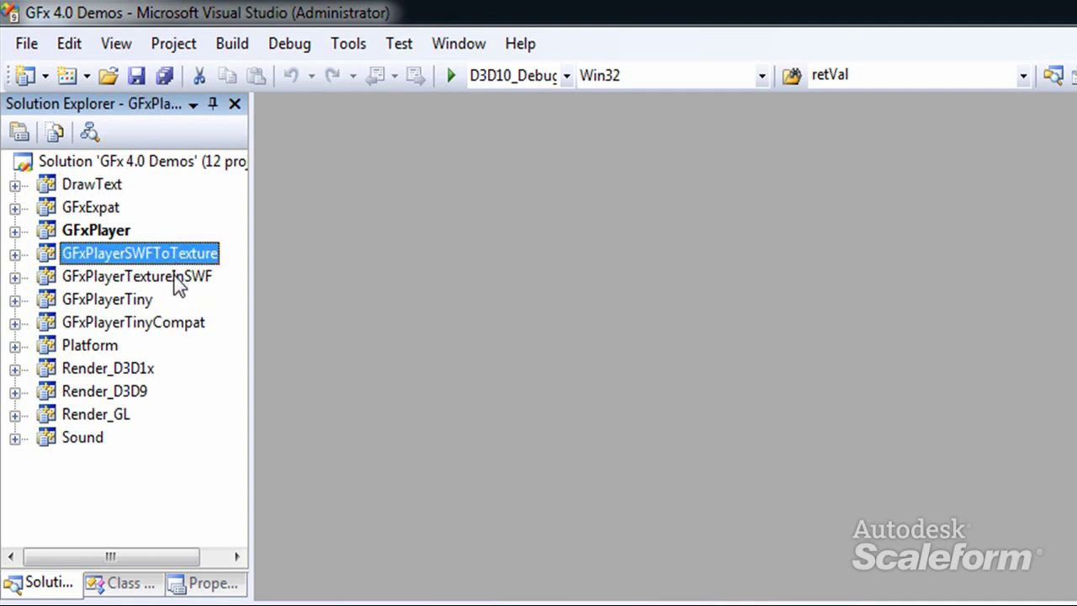
pyautogui.click(178, 283)
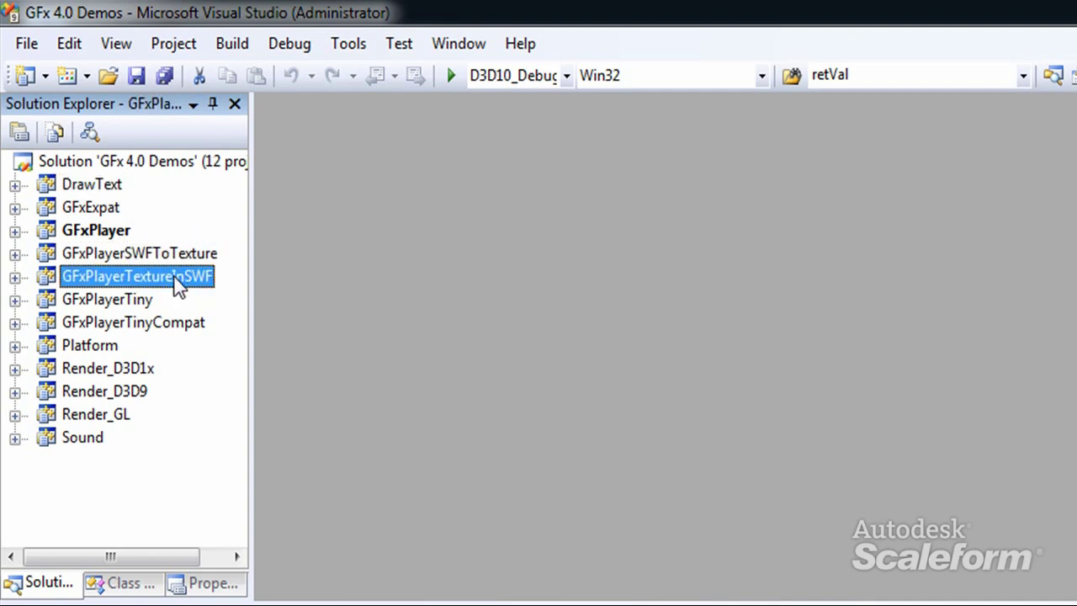
pyautogui.click(124, 308)
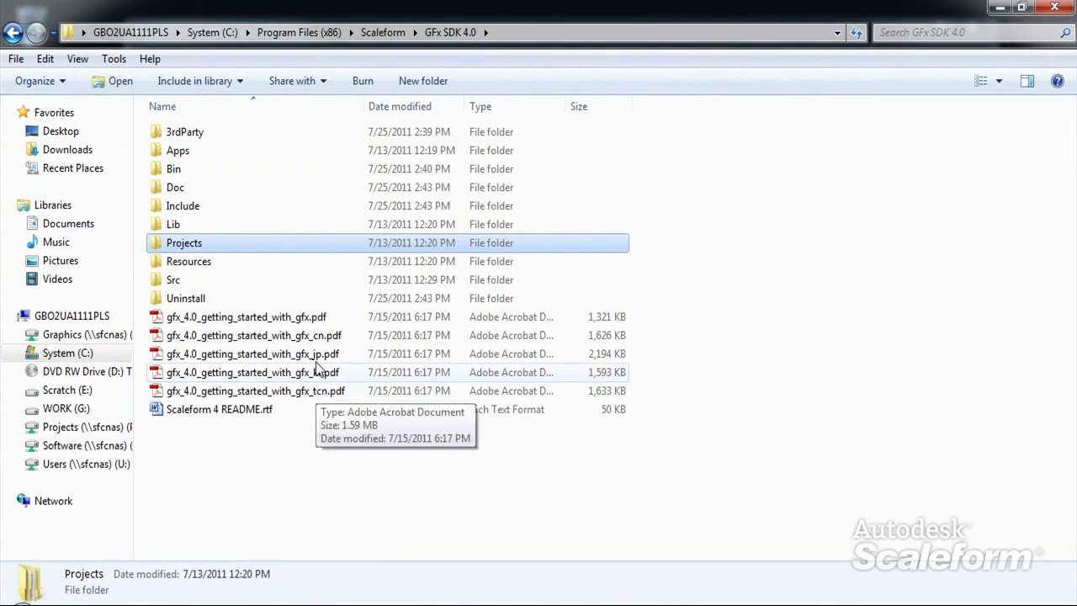
# - Open the Tutorial - Msvc90 solution from the Apps\Tutorial folder of the GFx SDK 4.0 in Visual Studio
pyautogui.doubleClick(178, 152)
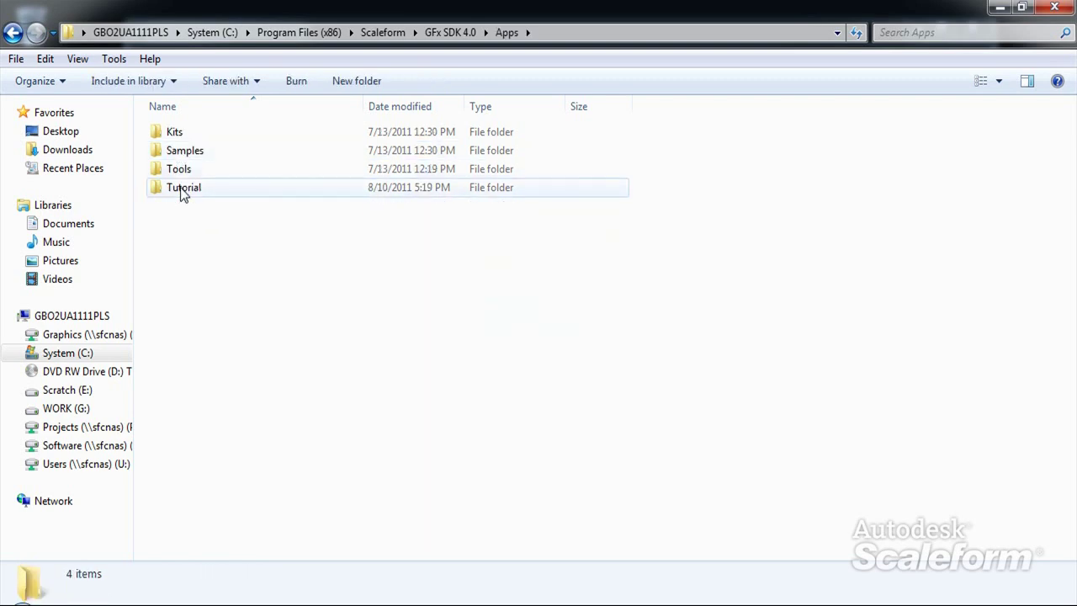
pyautogui.doubleClick(183, 190)
pyautogui.doubleClick(244, 280)
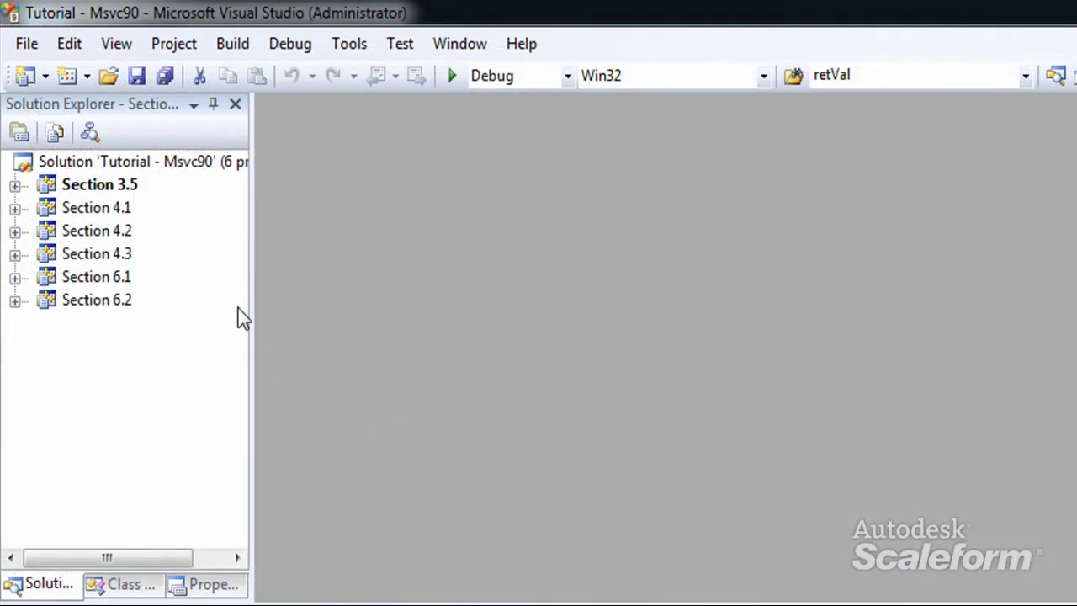
# - Look through the Section 3.5, 4.1, 4.2, 4.3, 6.1 and 6.2 projects in the Tutorial solution
pyautogui.click(131, 185)
pyautogui.click(122, 210)
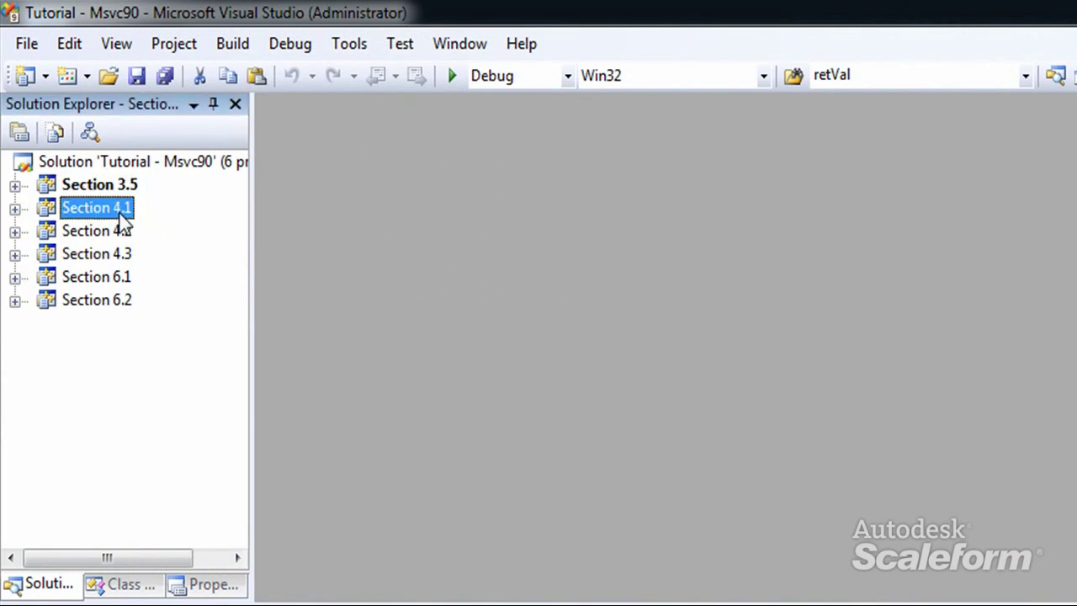
pyautogui.click(117, 236)
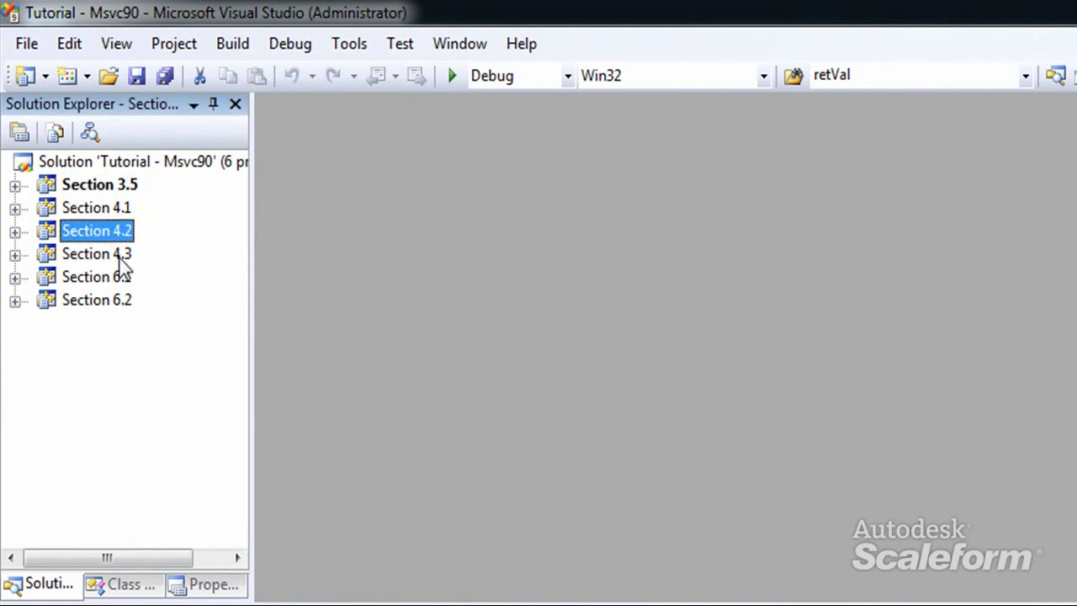
pyautogui.click(120, 255)
pyautogui.click(124, 278)
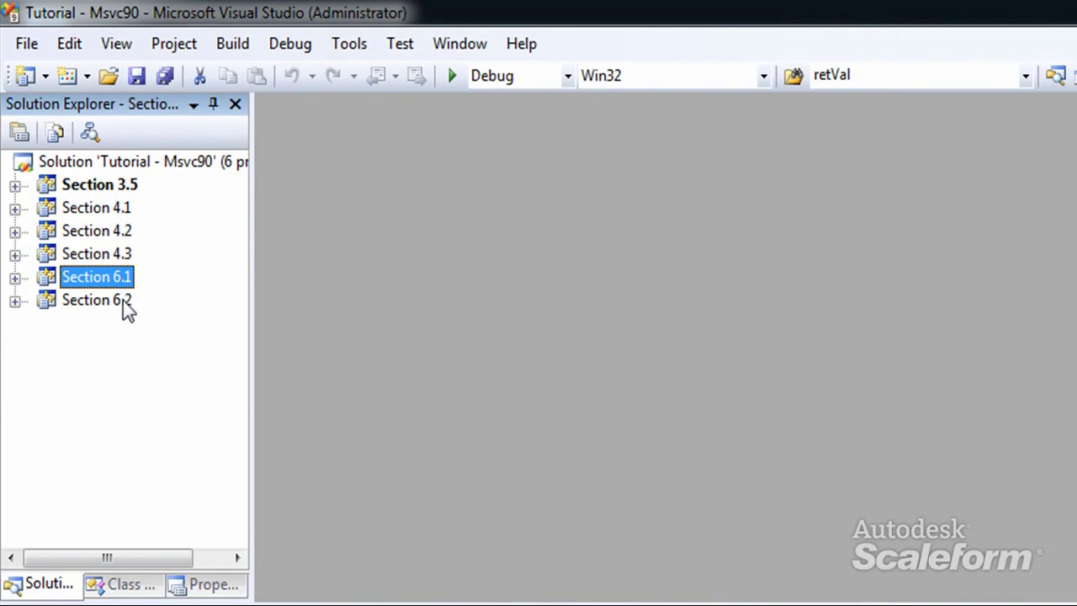
pyautogui.click(123, 300)
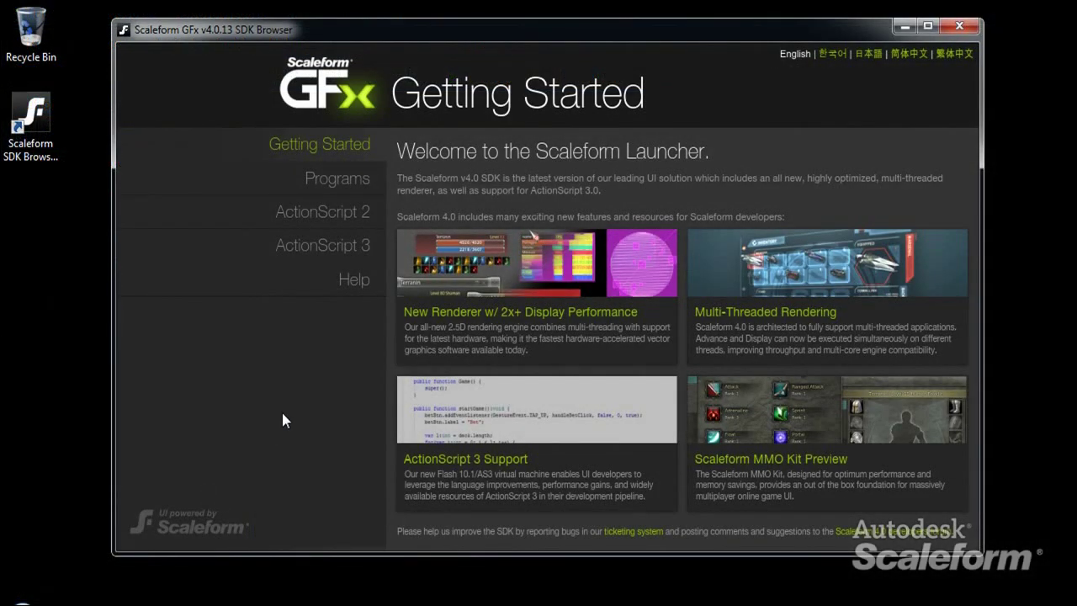
# - Open the Help section of the Scaleform SDK Browser, and create and submit a new support ticket in the Scaleform Developer Center
pyautogui.click(351, 290)
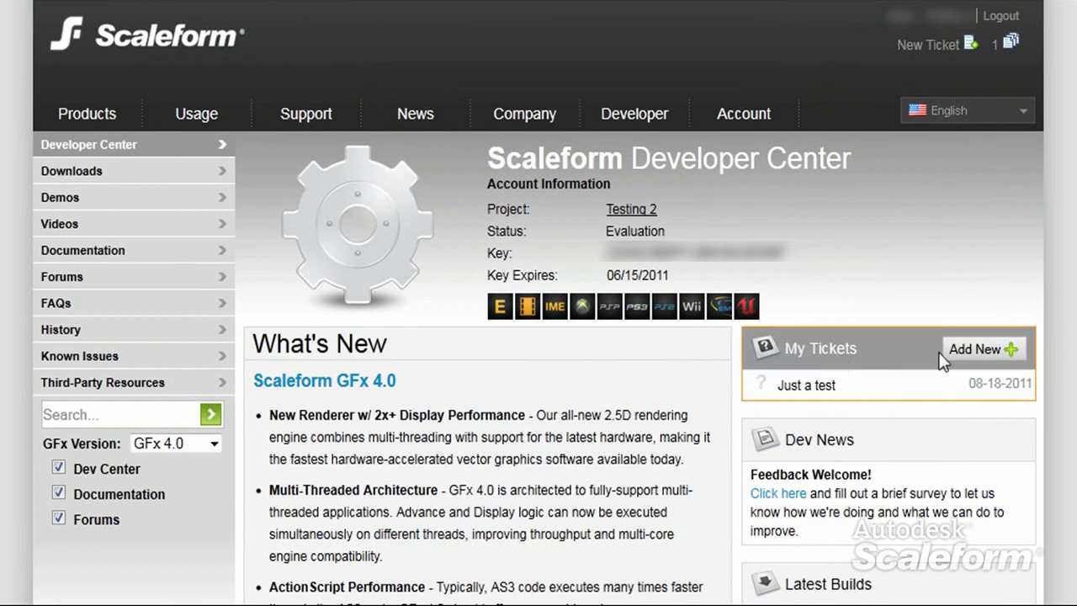
pyautogui.click(983, 358)
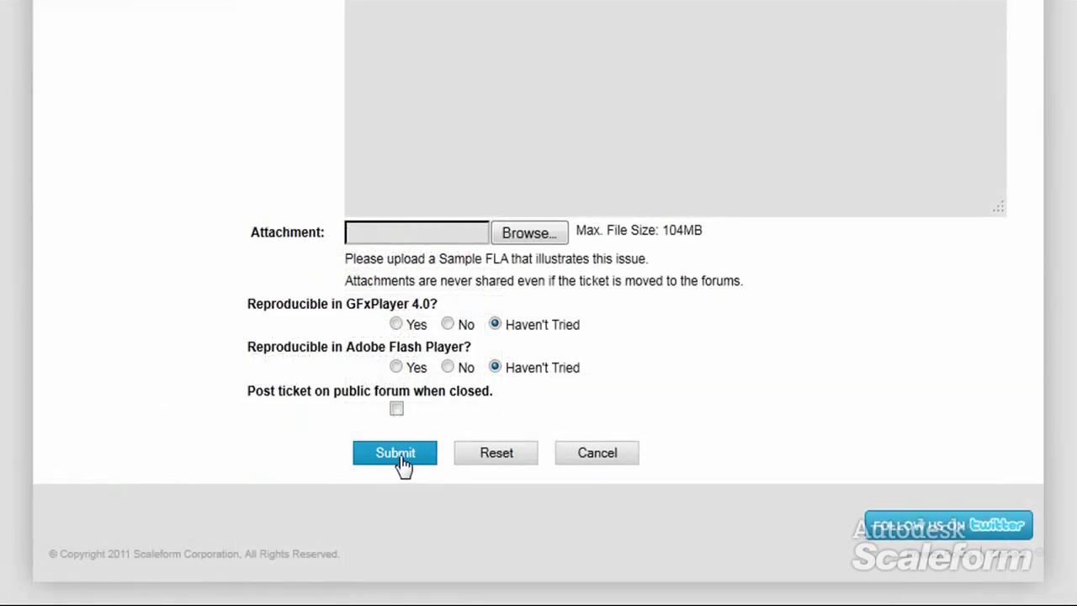
pyautogui.click(399, 459)
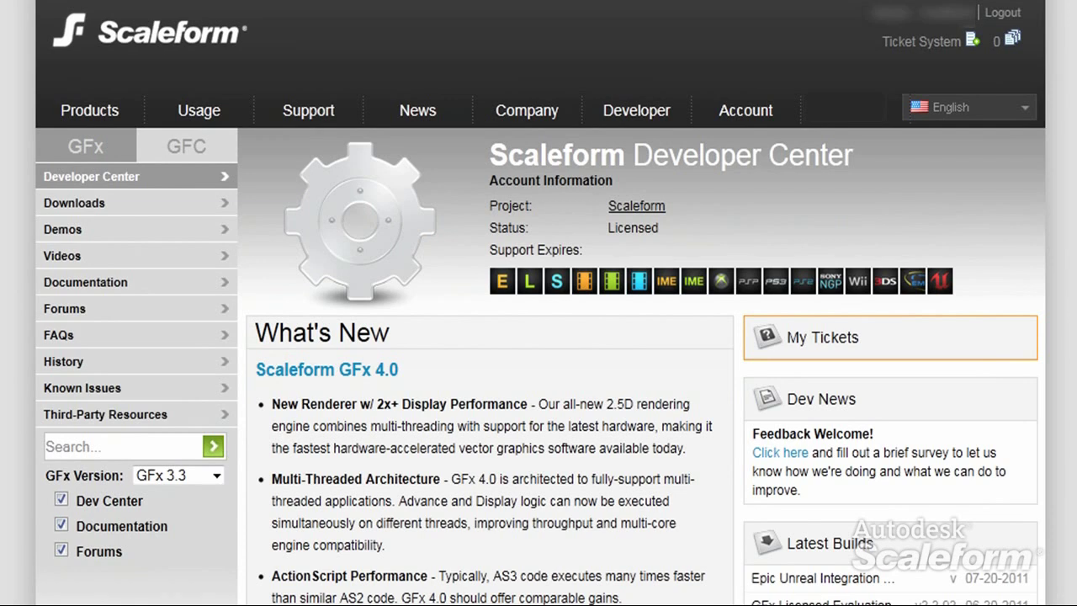
# - Open the Developer Center's video tutorials and browse the list of all available videos
pyautogui.click(76, 261)
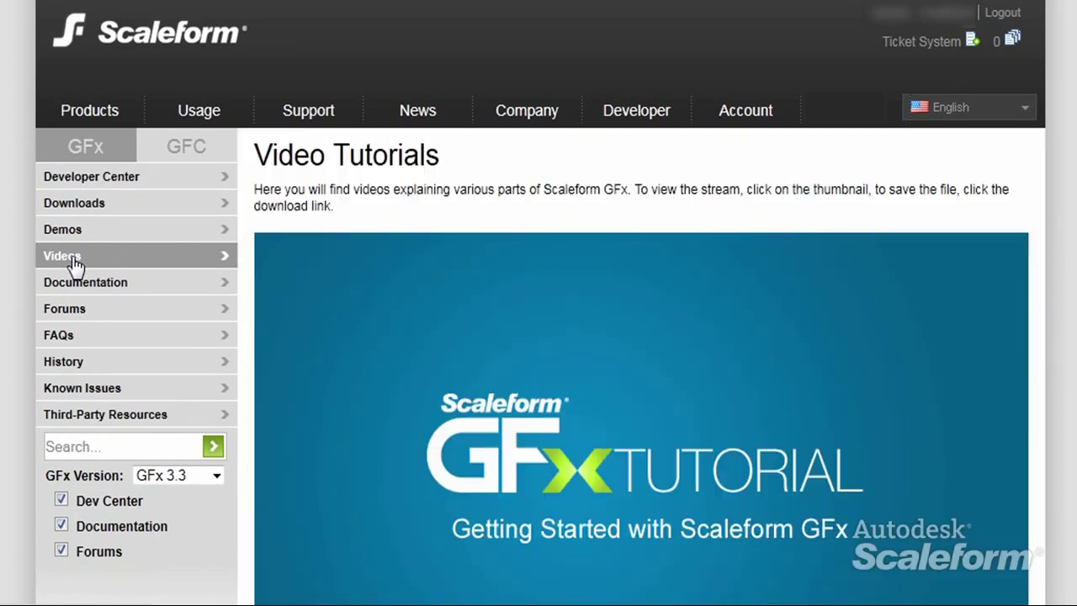
pyautogui.scroll(-6, 1039, 371)
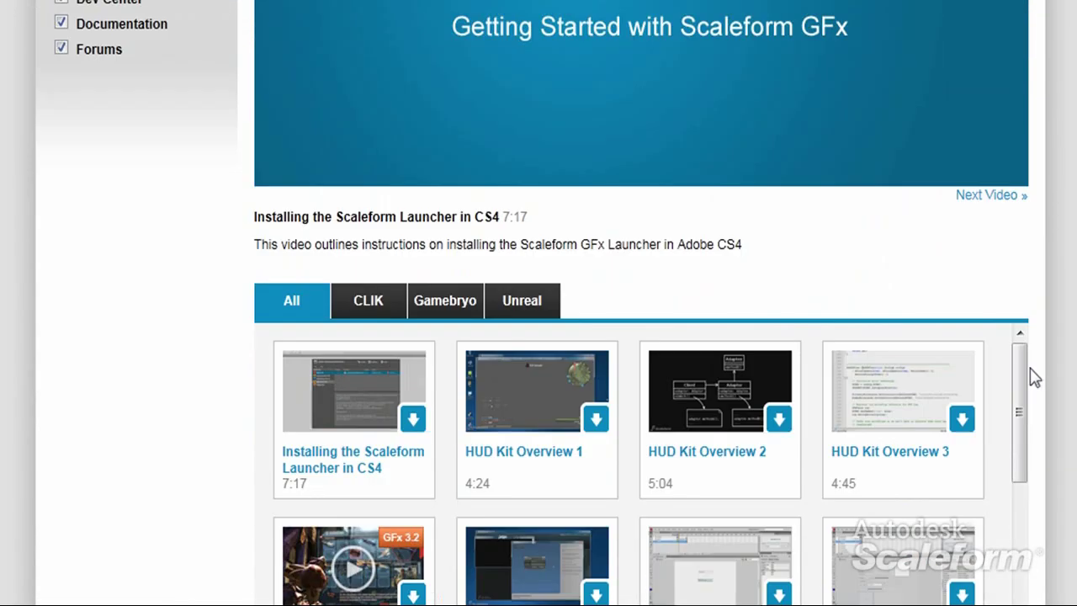
pyautogui.scroll(-3, 1034, 377)
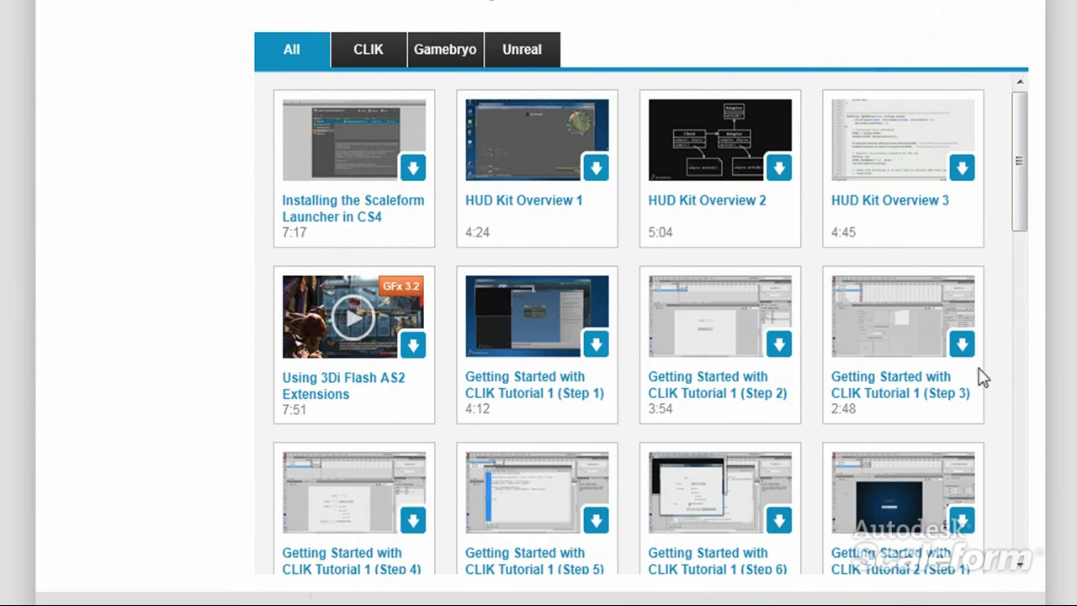